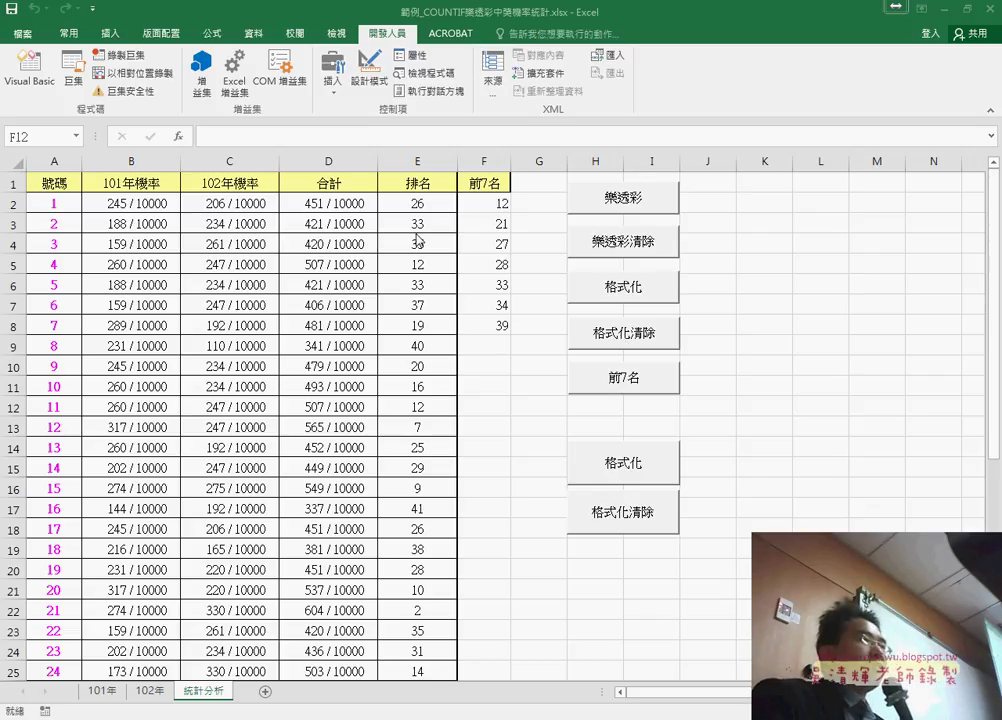
- Inspect the RANK.EQ formulas in the 排名 column, cells E2 and E13
click(424, 425)
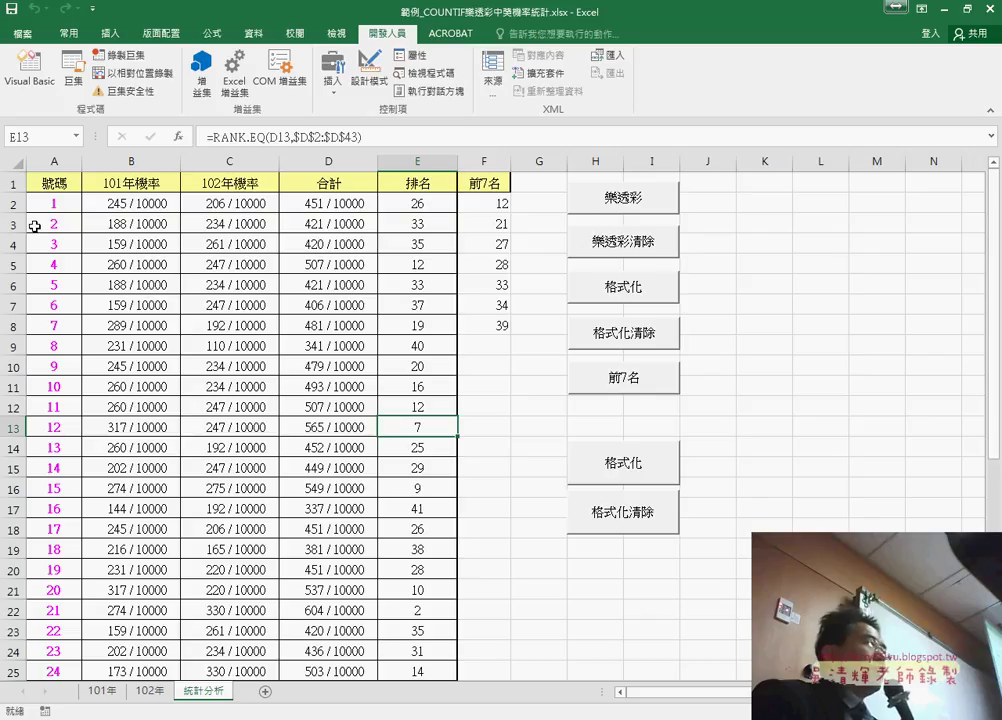
click(14, 203)
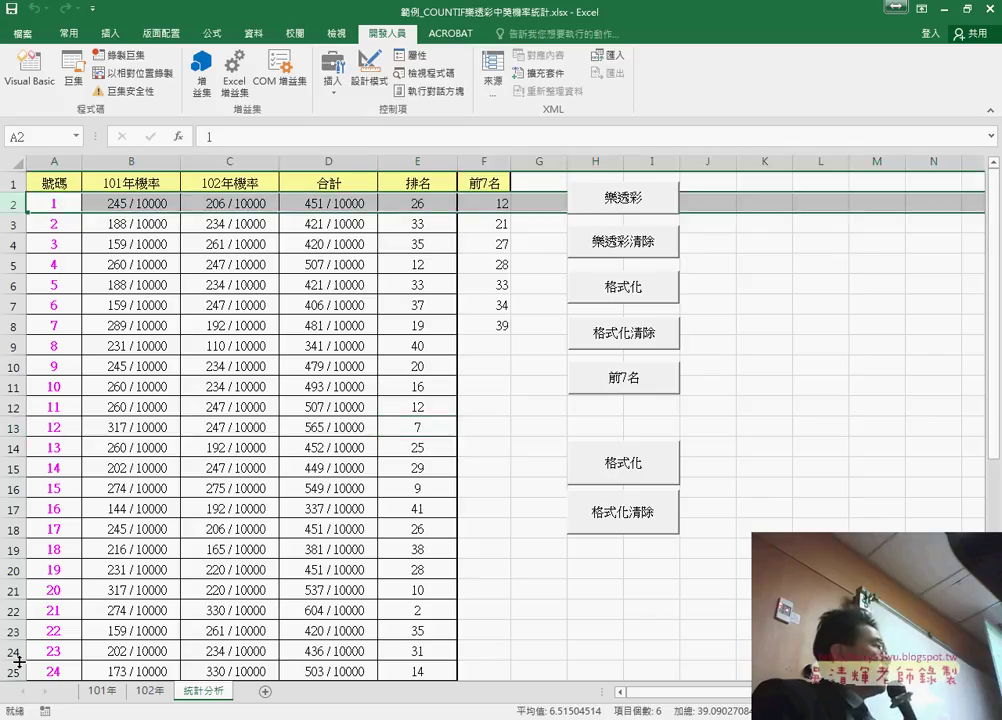
click(418, 162)
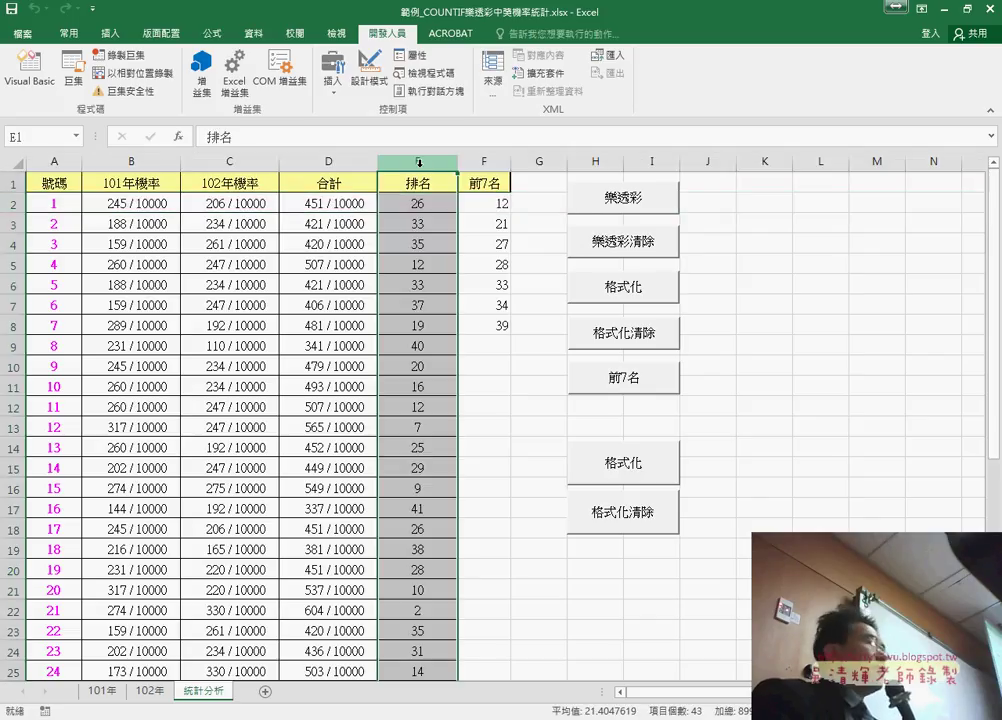
click(420, 205)
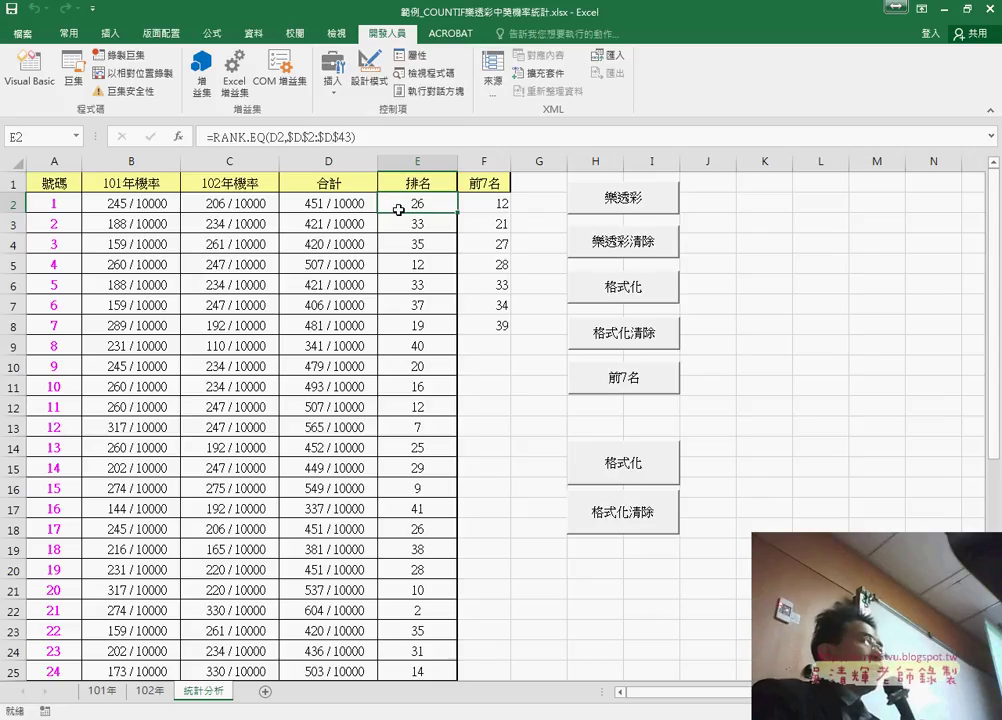
click(419, 430)
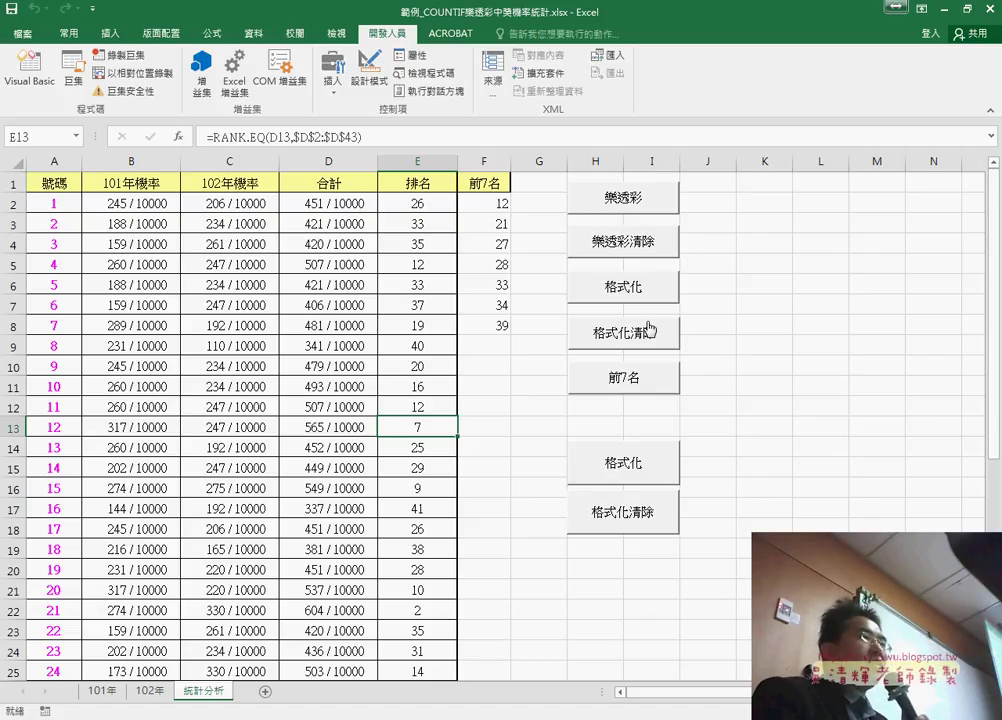
- Open the 格式化 button's assigned macro in the VBA editor beside the sheet
ctrl+click(640, 285)
right_click(640, 285)
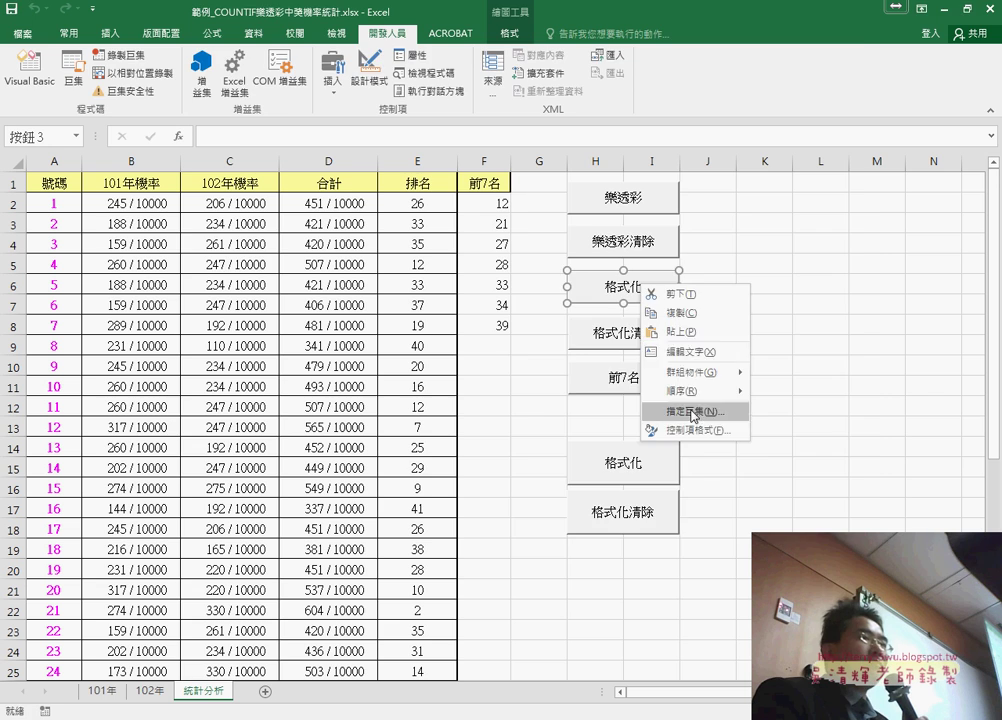
click(644, 476)
click(820, 290)
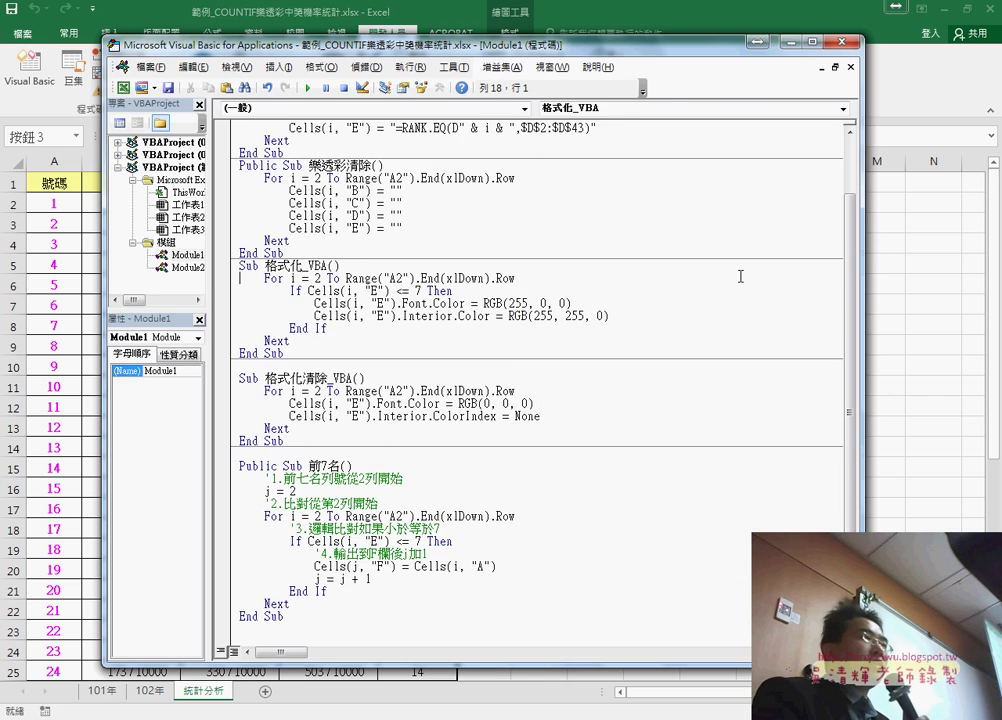
drag(370, 62, 686, 76)
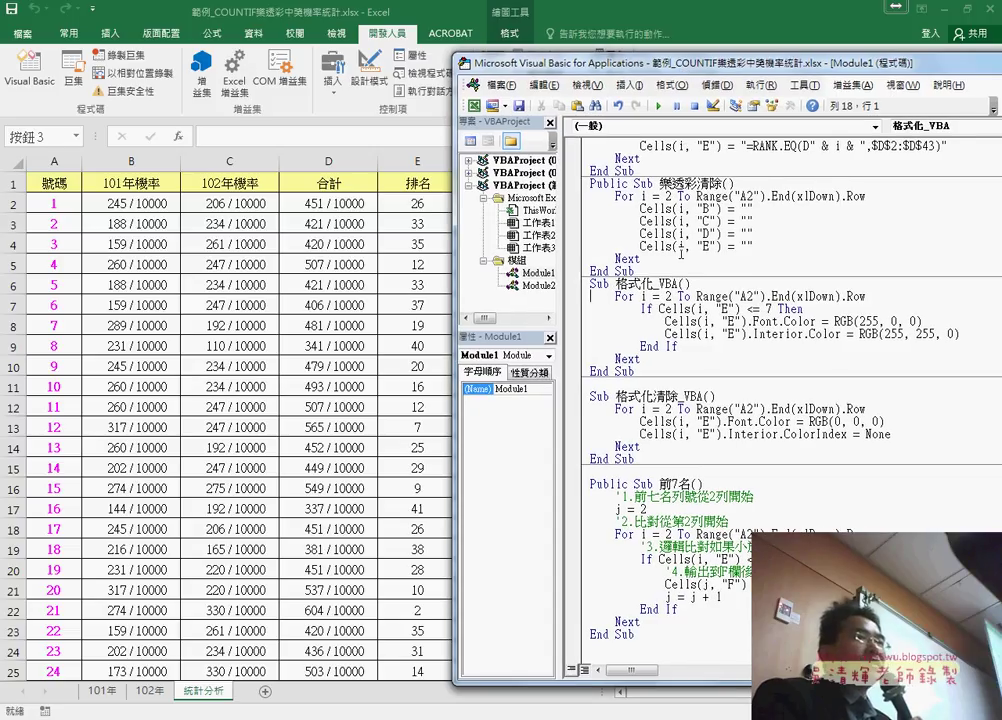
- Highlight the 格式化_VBA name and its For loop from row 2 to the last filled row
drag(614, 283, 652, 283)
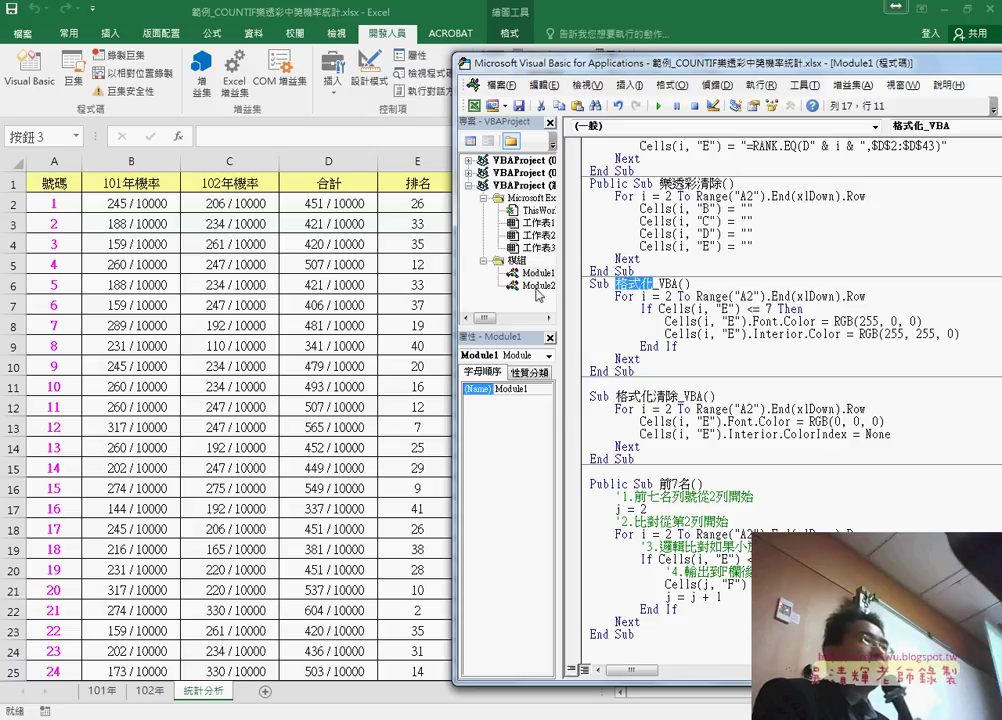
click(653, 284)
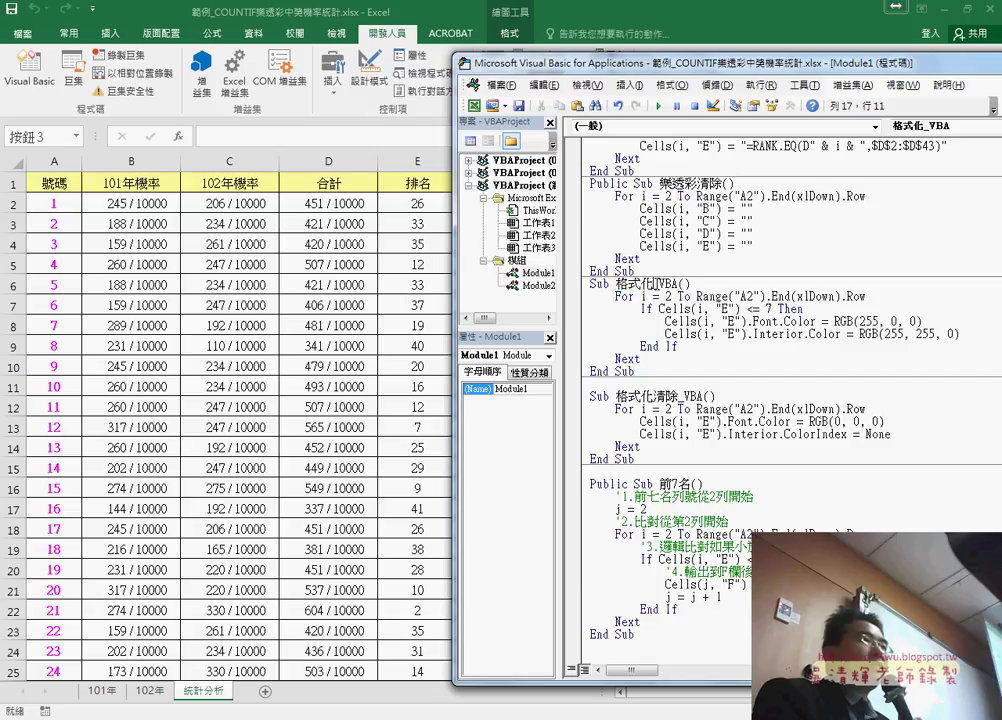
drag(654, 284, 681, 284)
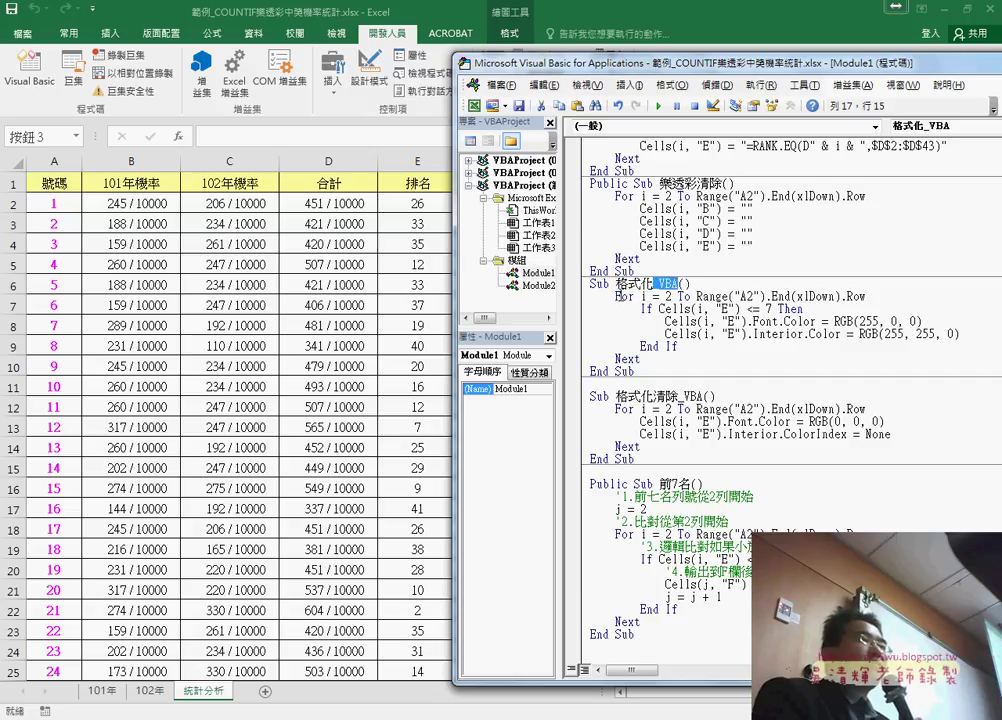
drag(616, 296, 631, 297)
double_click(668, 296)
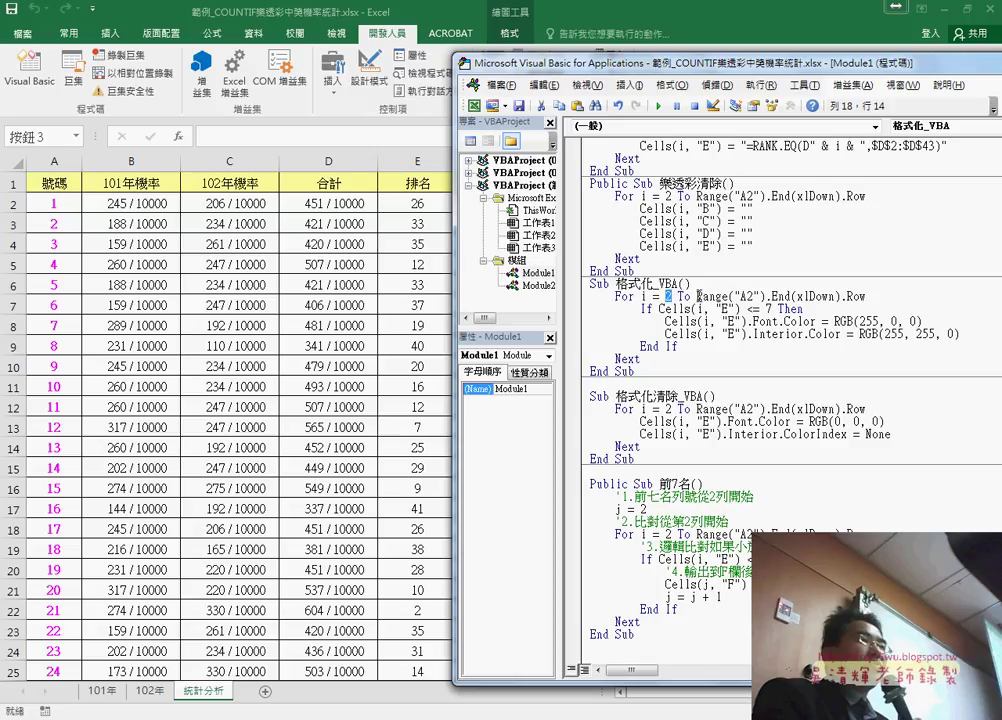
drag(698, 296, 866, 297)
drag(640, 358, 616, 358)
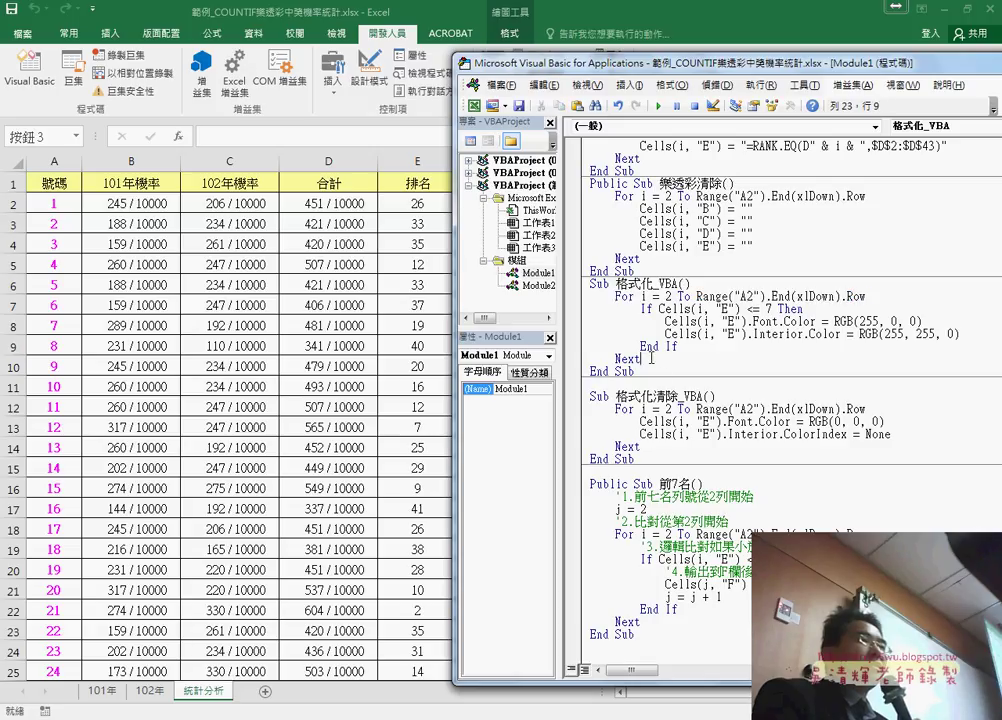
click(625, 297)
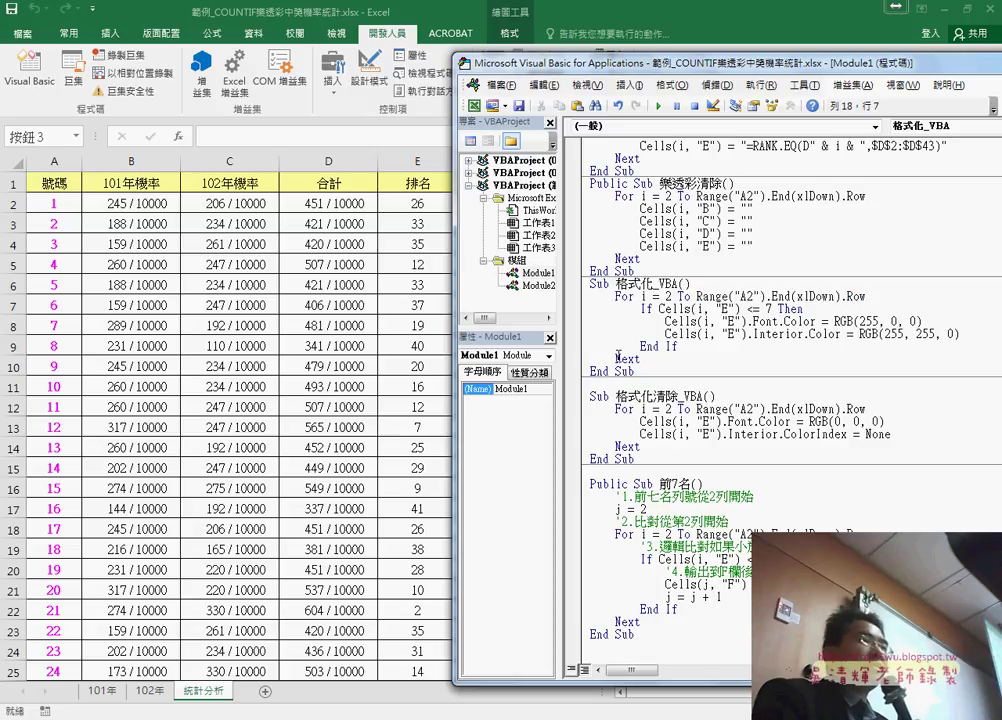
- Highlight the If rank <= 7 condition, the red font line and the yellow Interior.Color fill
double_click(646, 309)
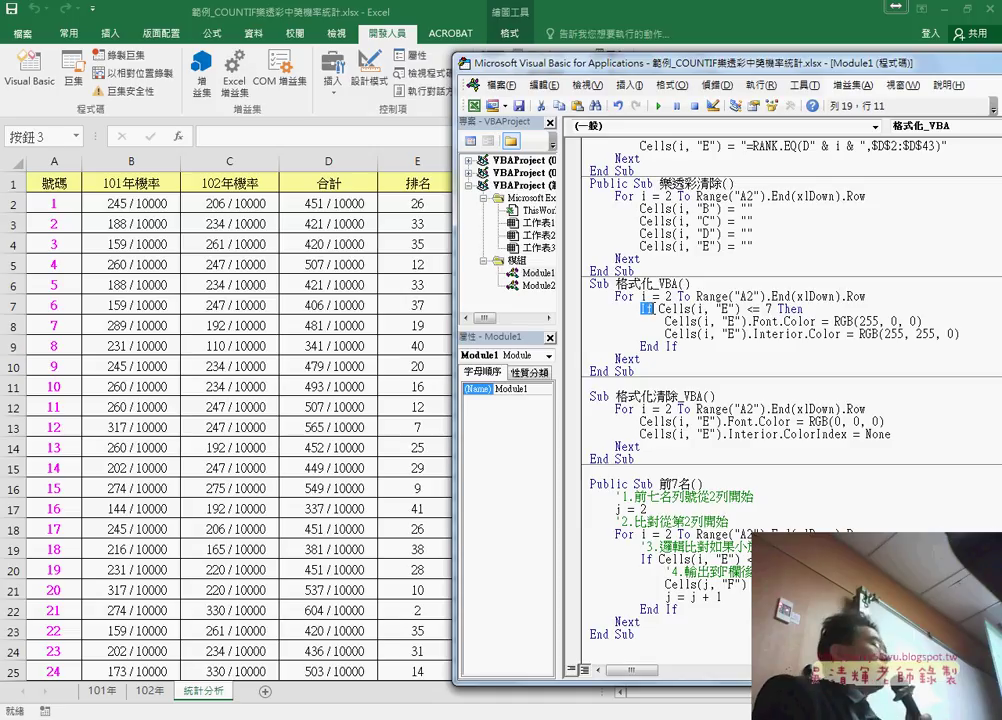
drag(660, 309, 741, 309)
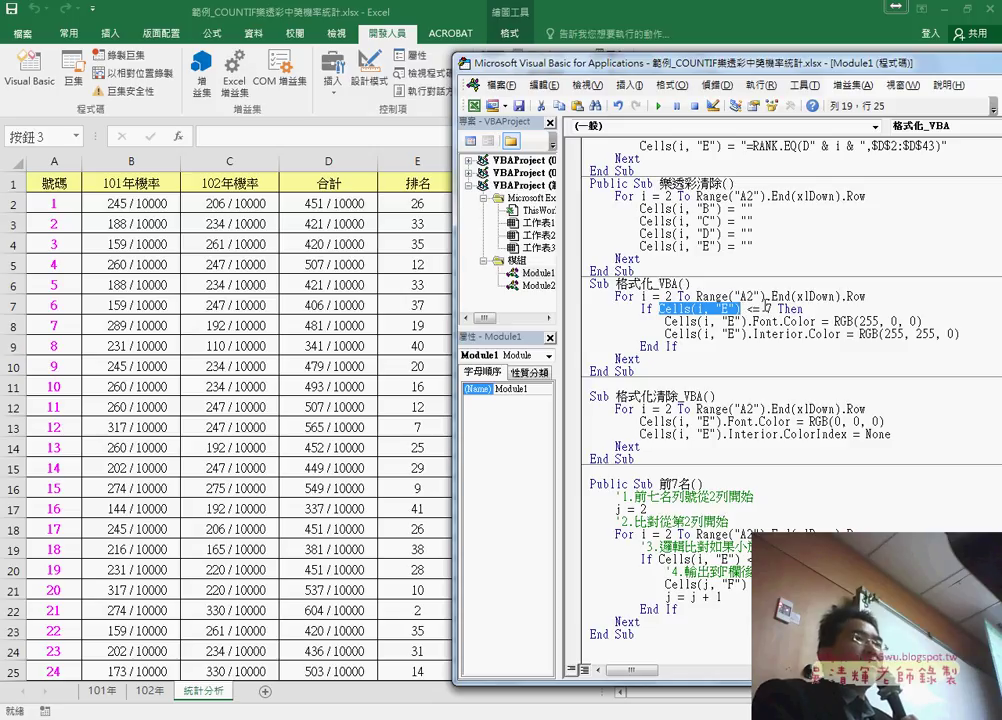
drag(749, 309, 773, 309)
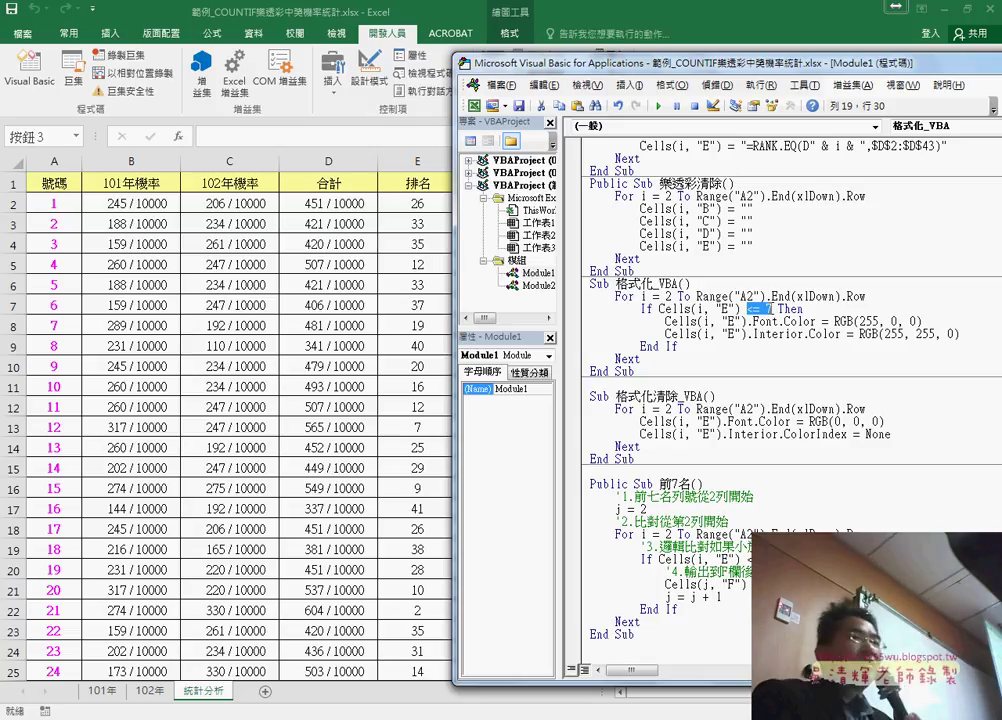
double_click(790, 309)
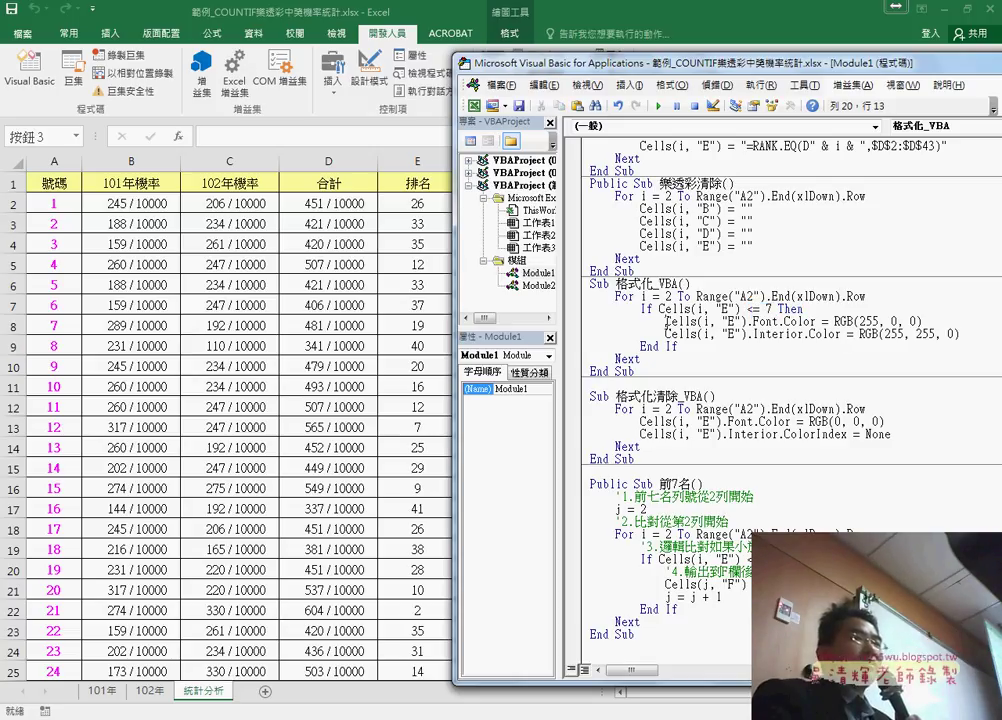
drag(665, 321, 924, 321)
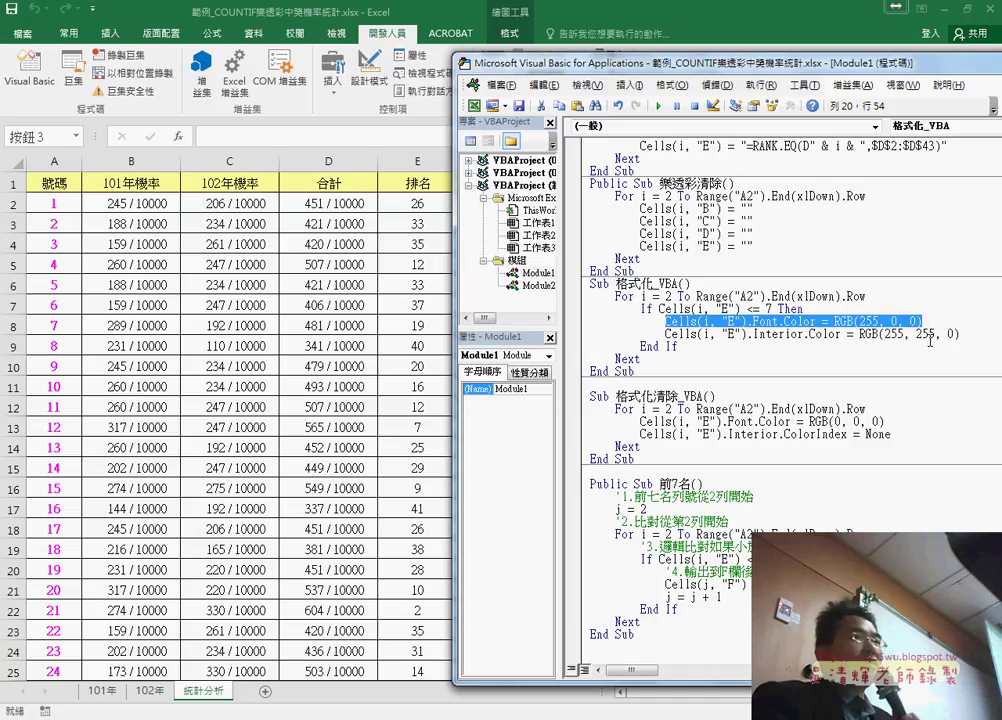
drag(753, 334, 843, 334)
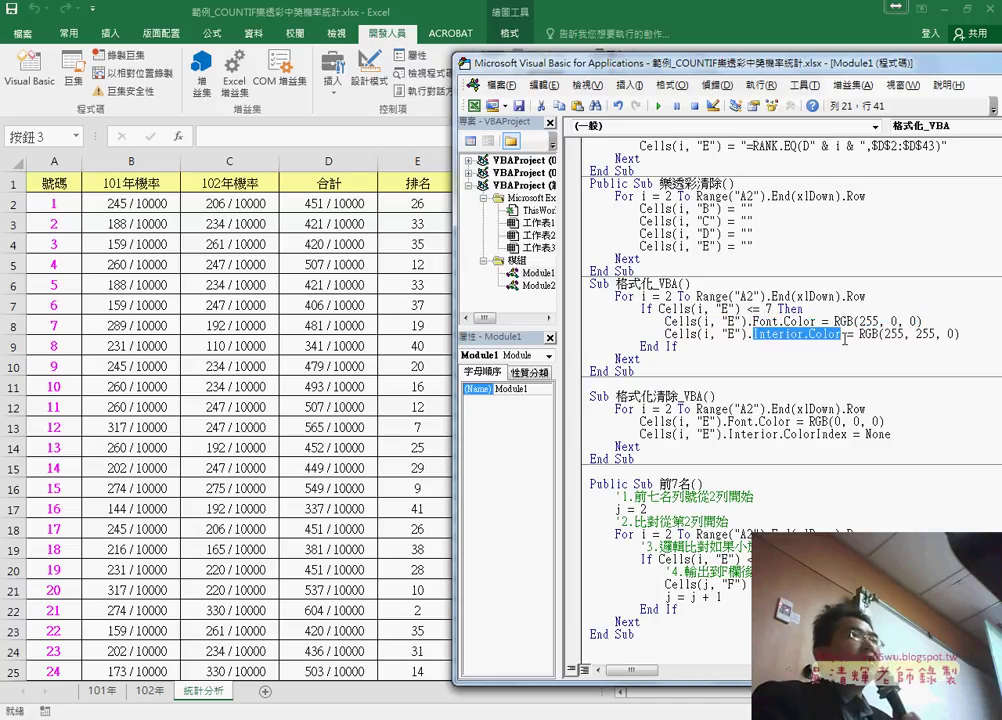
double_click(890, 334)
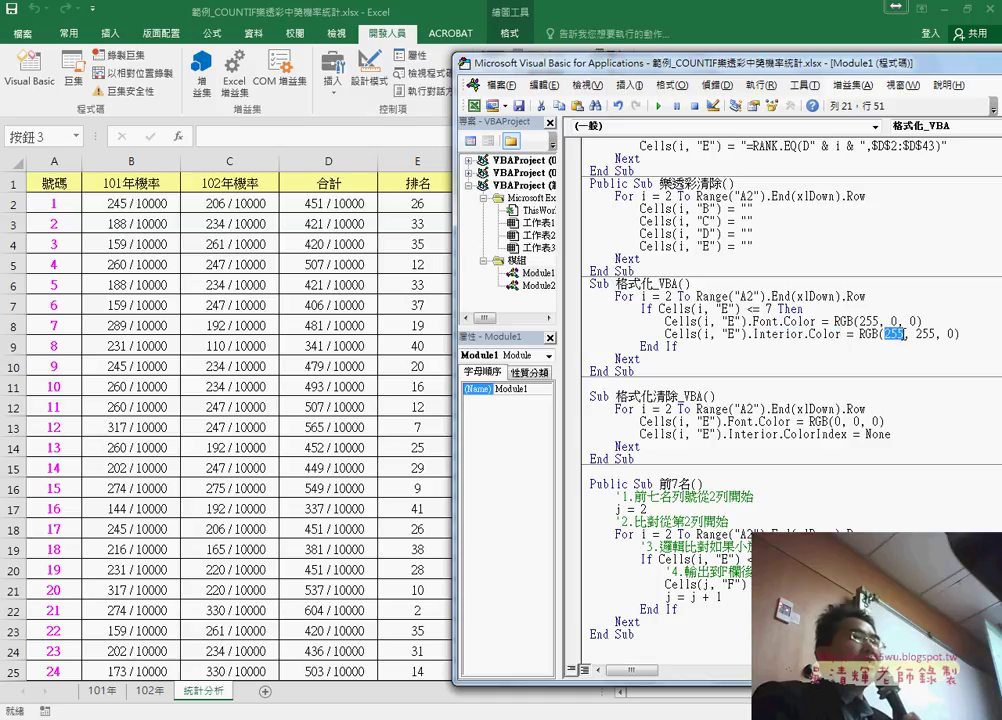
double_click(928, 334)
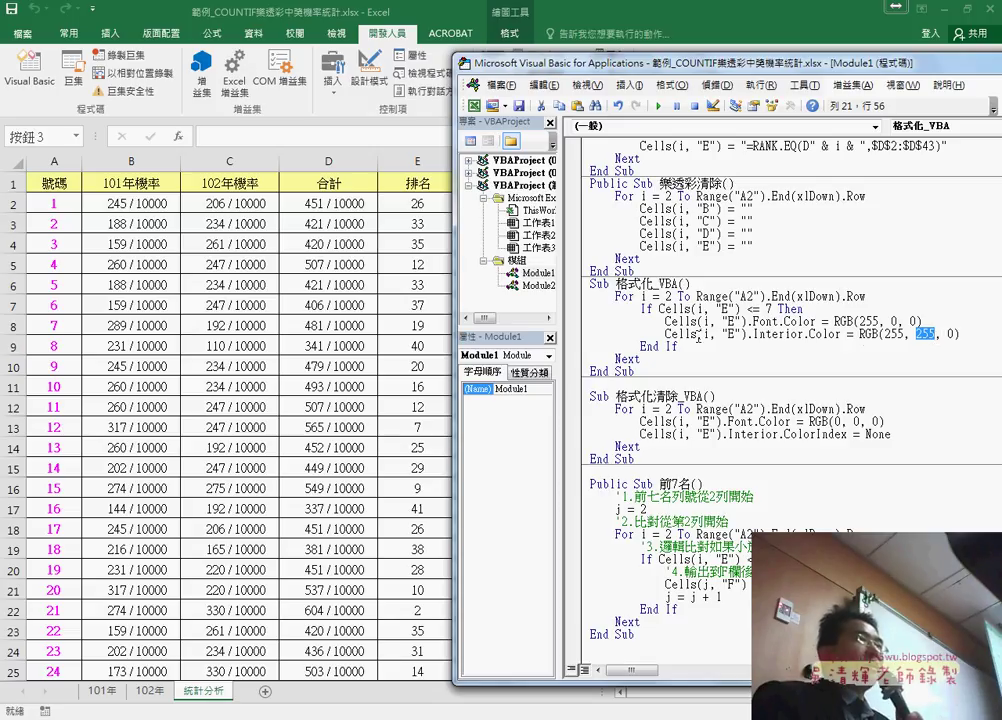
drag(660, 73, 722, 80)
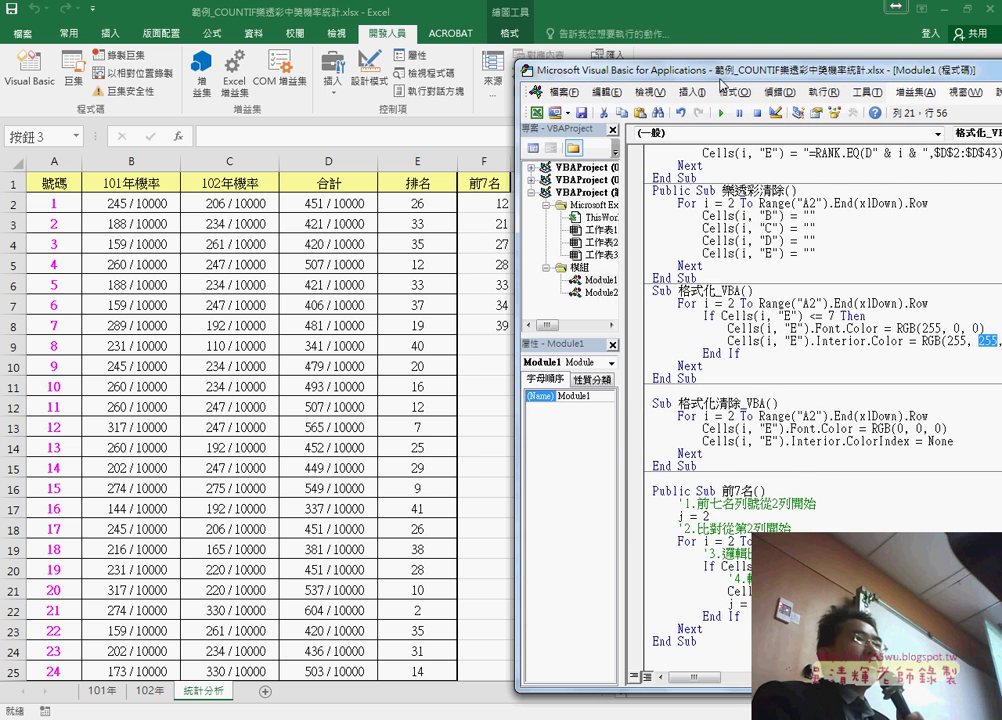
- Run 格式化_VBA with F5 and scroll column E to see ranks 1–7 in red on yellow
click(741, 330)
key(F5)
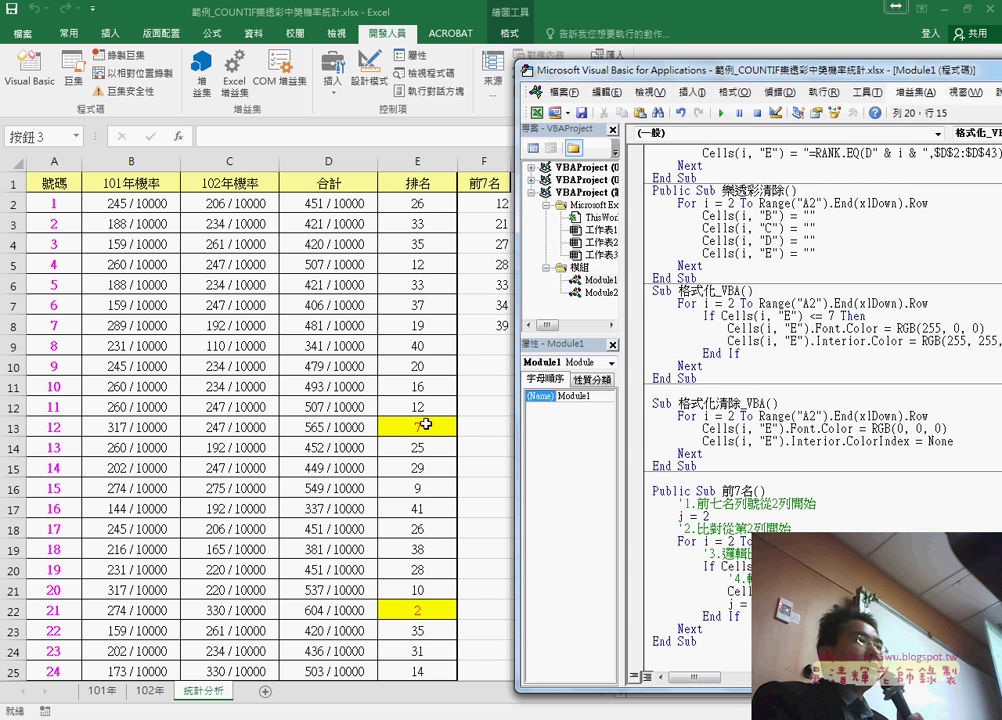
click(426, 424)
scroll(425, 447, down, 2)
scroll(425, 526, down, 2)
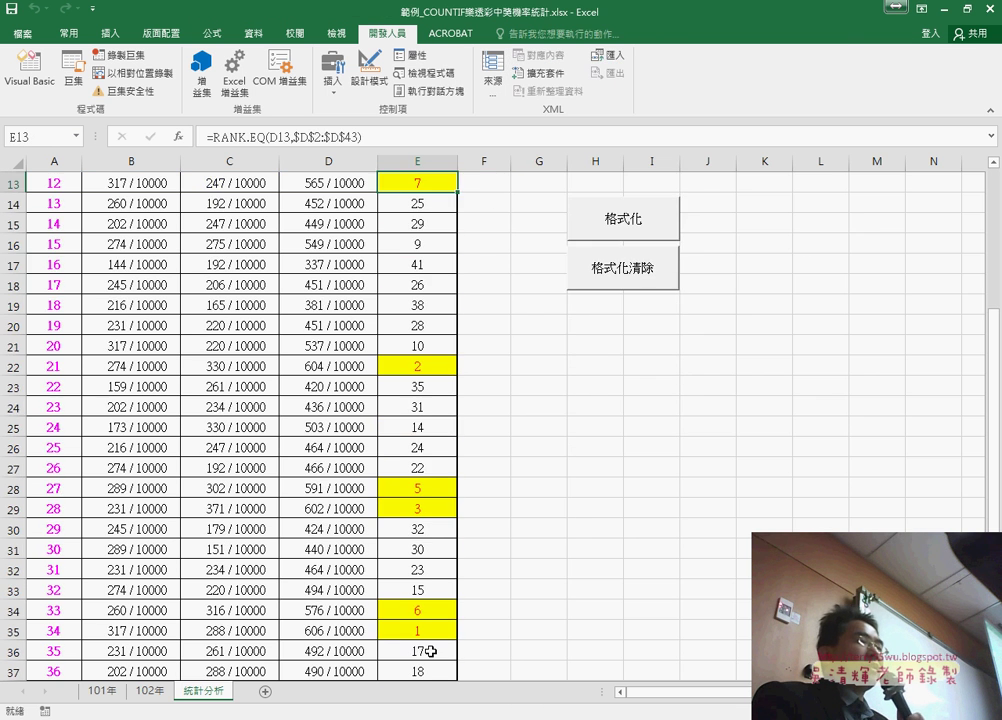
scroll(430, 645, down, 1)
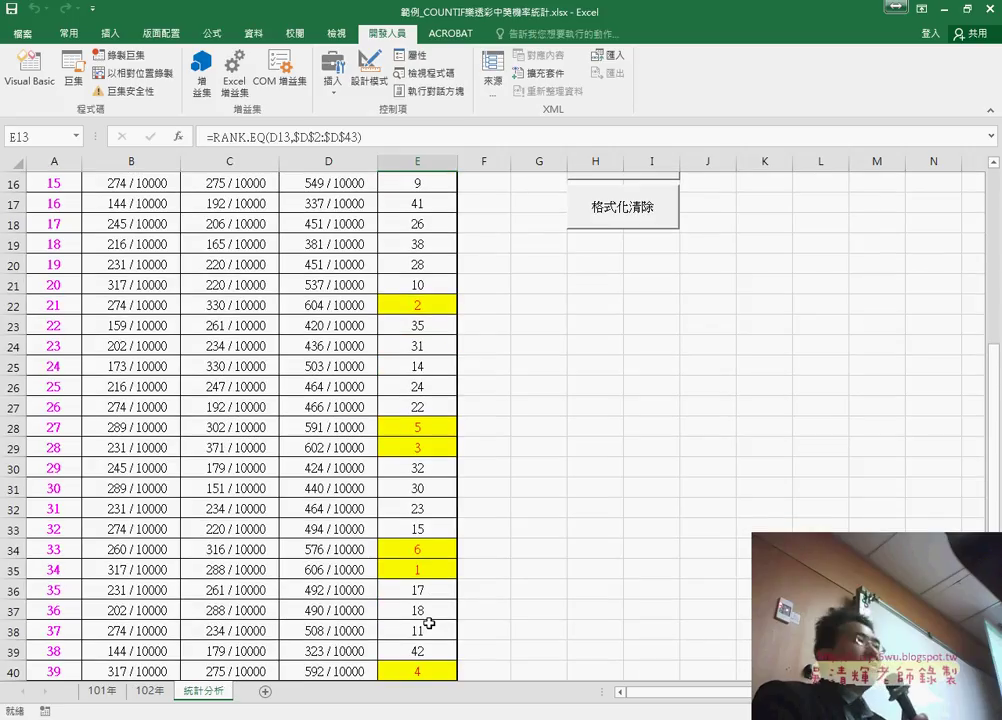
scroll(429, 623, up, 2)
scroll(429, 623, up, 3)
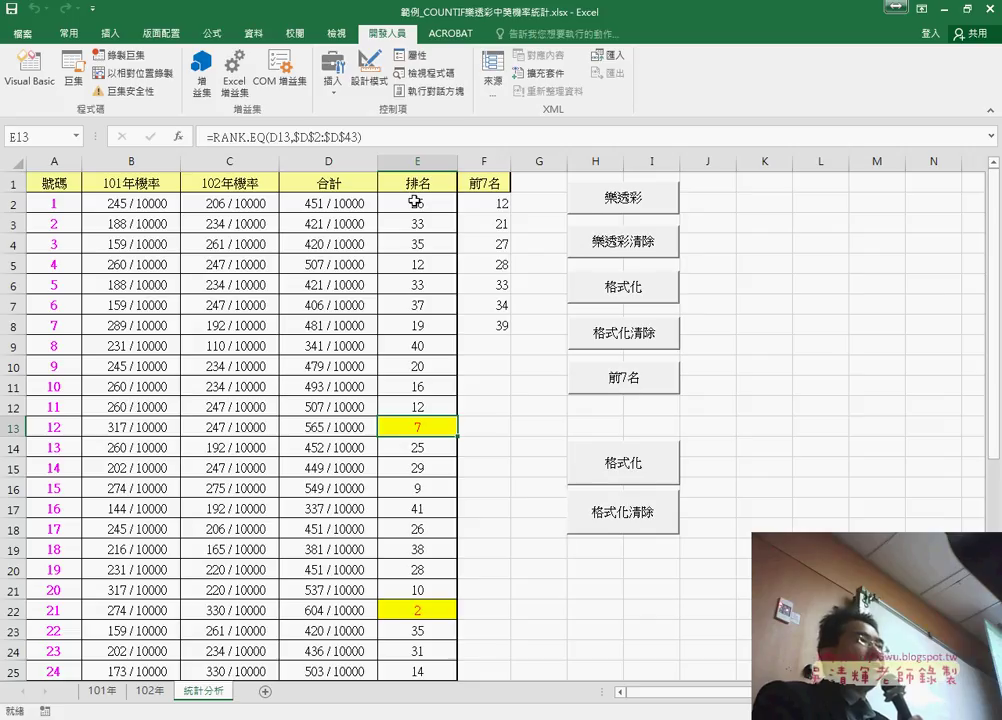
- Open the 格式化清除 button's assigned macro in the VBA editor
right_click(637, 335)
click(702, 462)
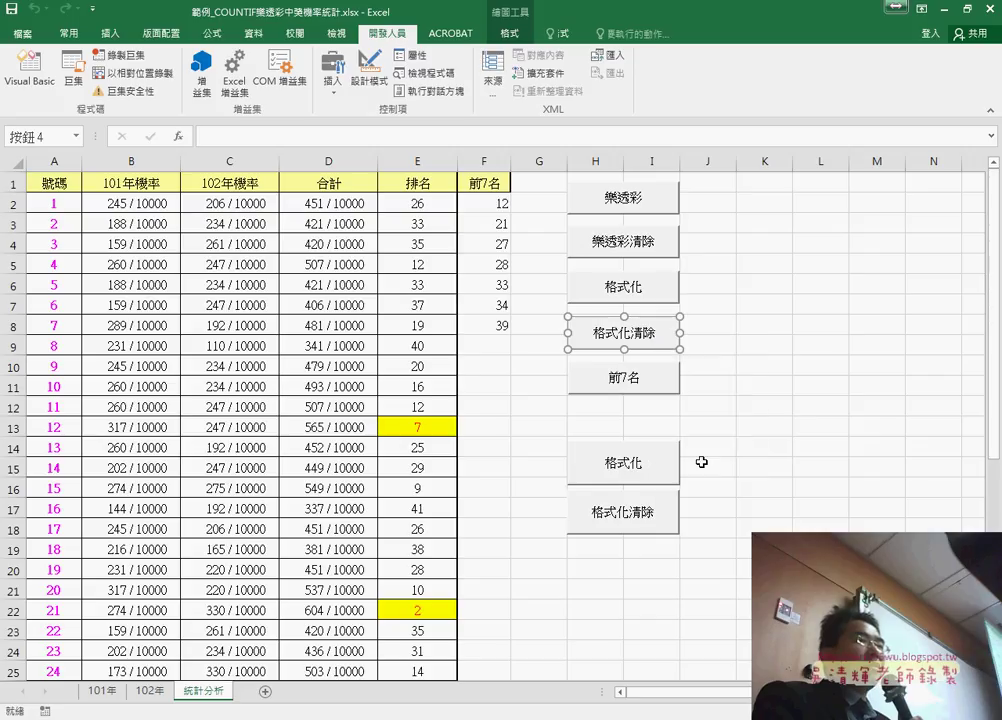
click(841, 342)
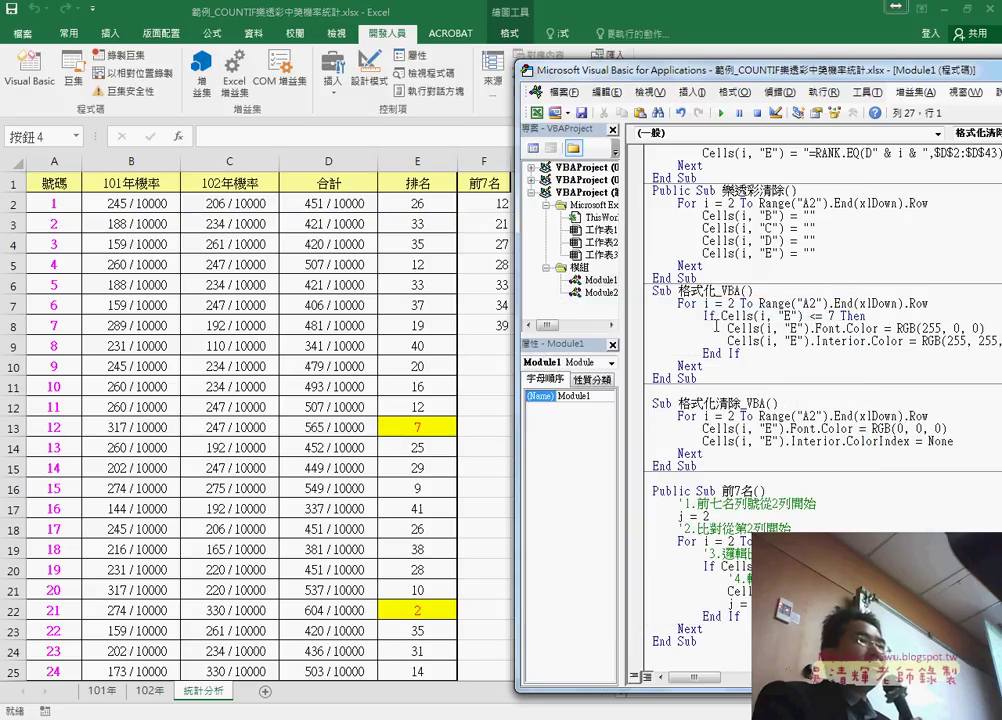
- Highlight the black Font.Color line and the ColorIndex None value
drag(962, 428, 703, 428)
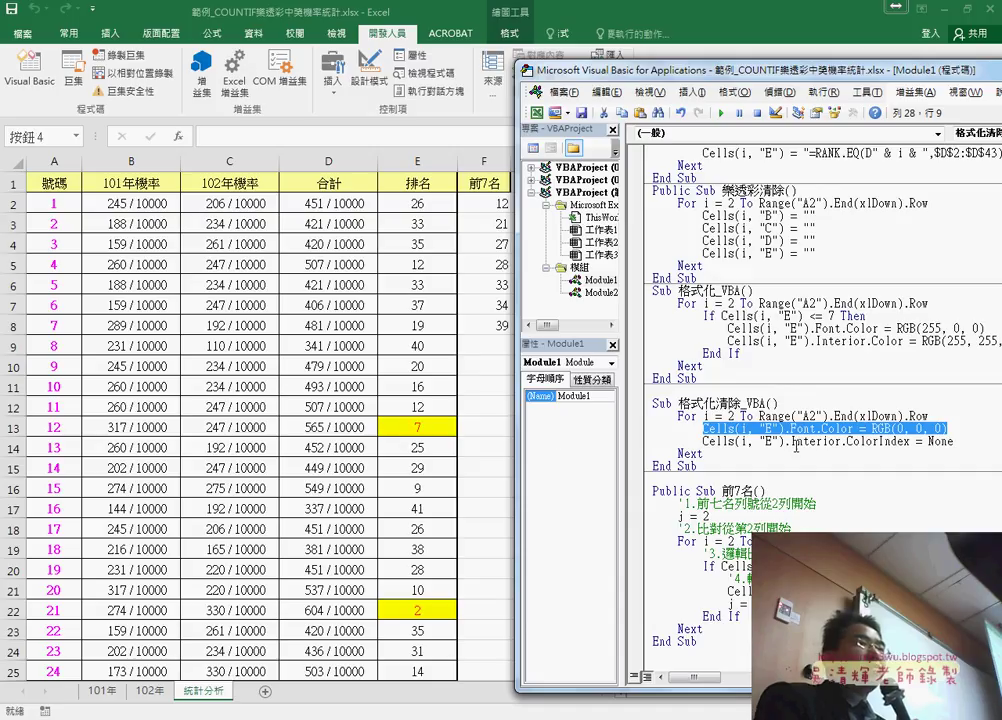
drag(880, 441, 911, 443)
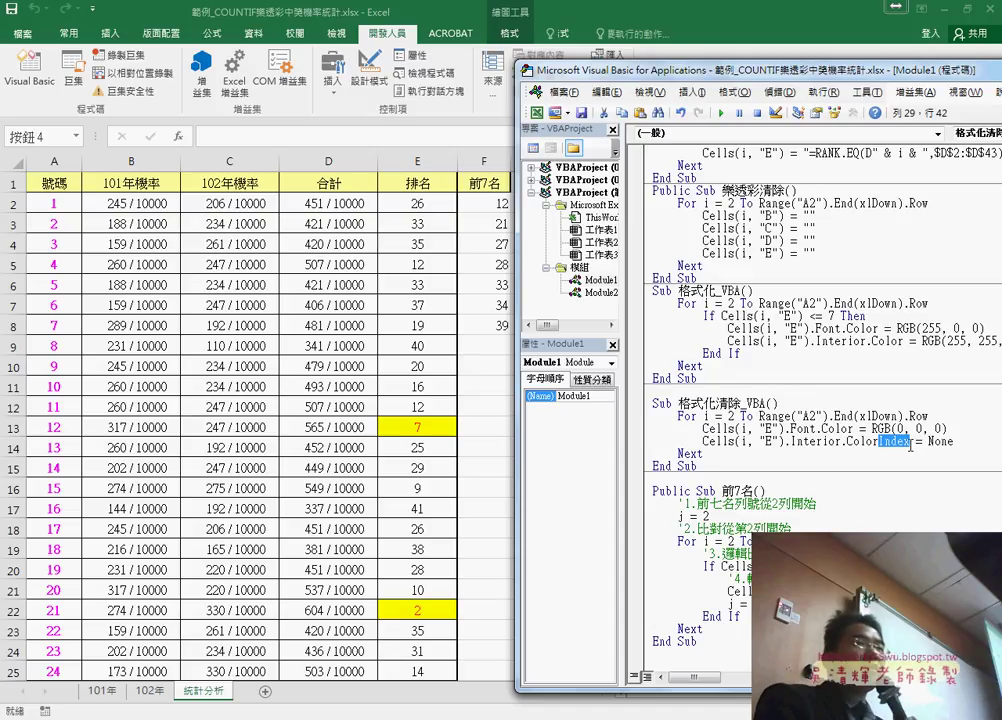
drag(951, 443, 940, 443)
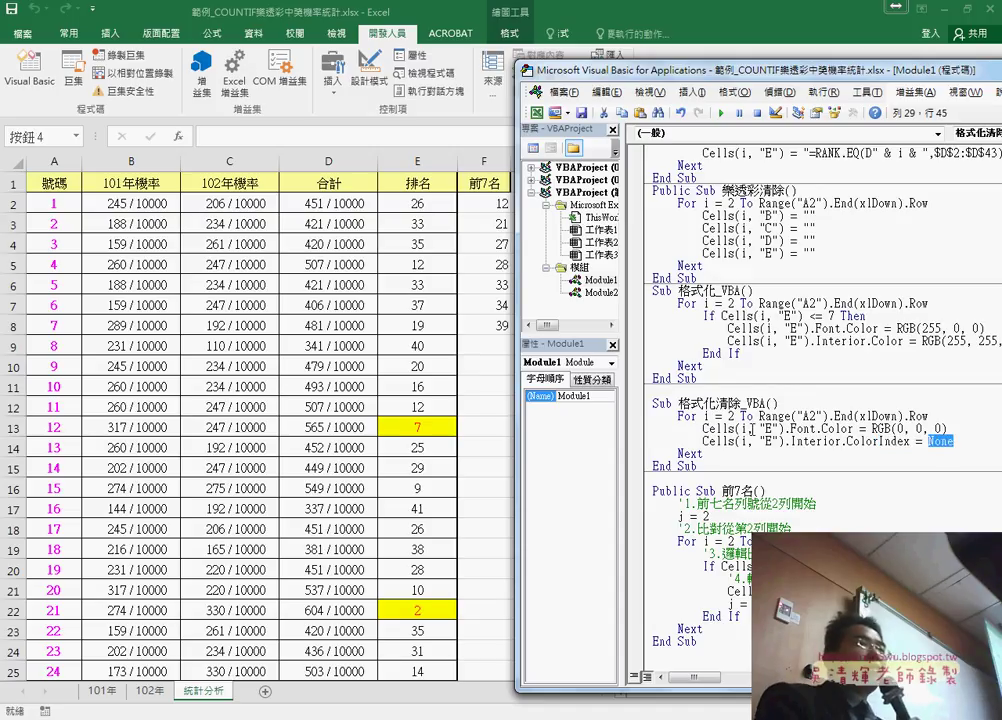
click(738, 428)
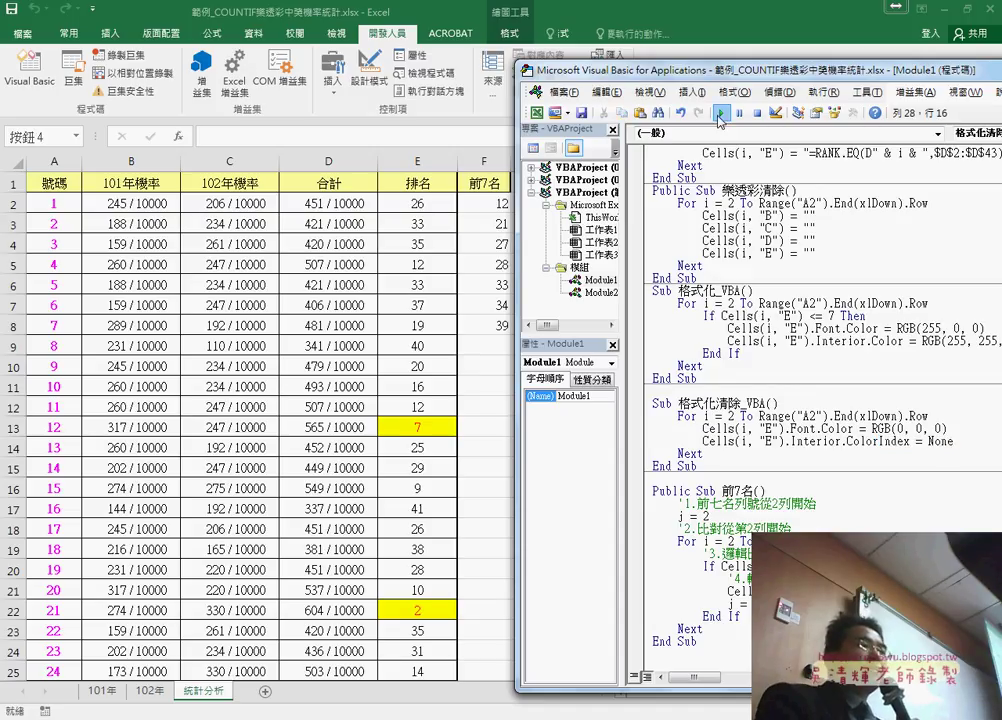
- Run 格式化清除_VBA so every rank in column E returns to black text with no fill
click(718, 116)
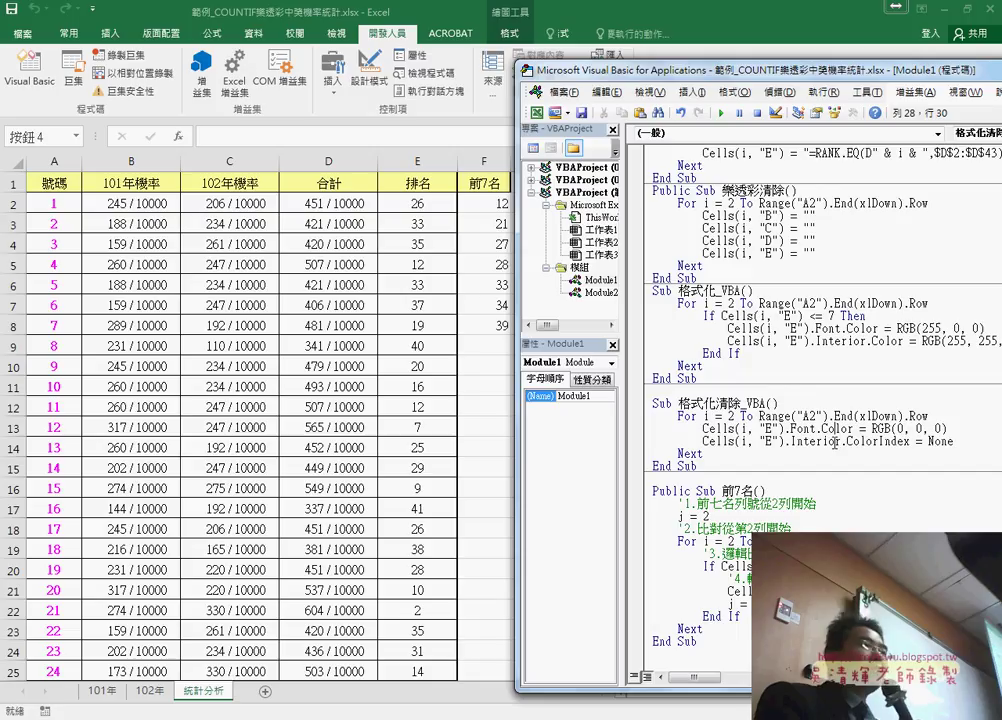
click(835, 441)
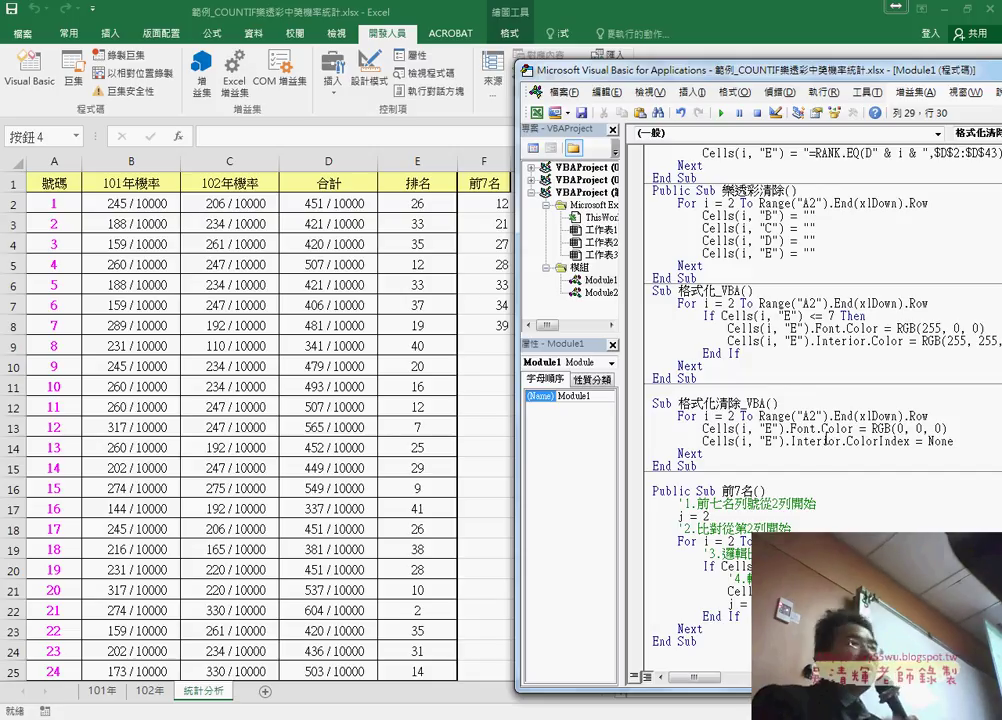
click(708, 466)
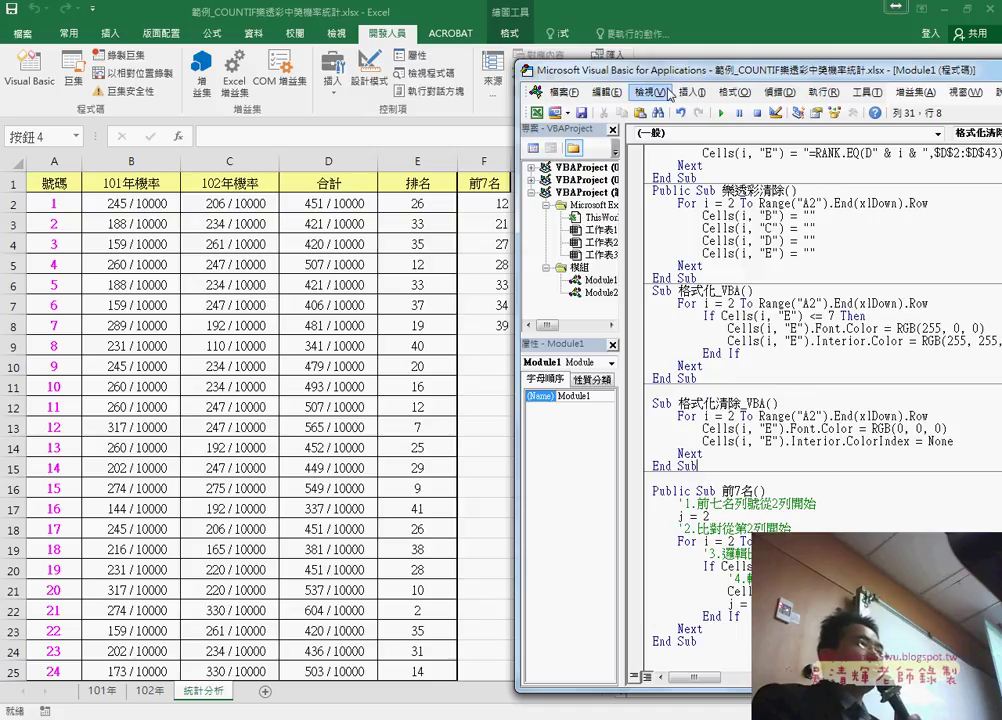
drag(668, 72, 684, 76)
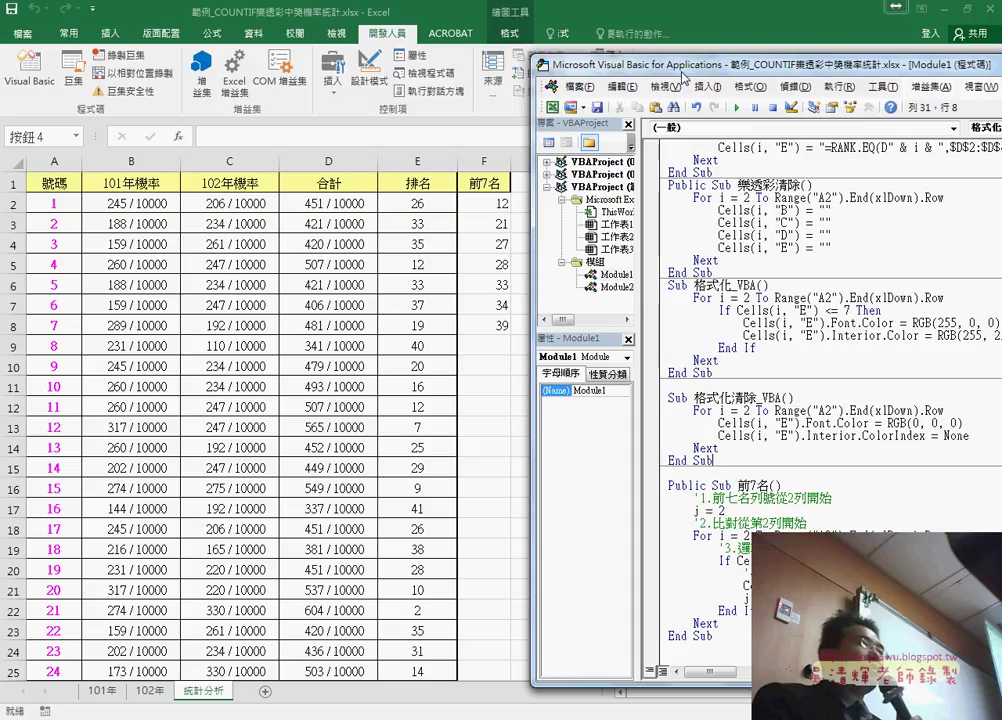
- Delete the 前7名 values in F2:F8, then check cells E13 and A13
drag(485, 204, 485, 328)
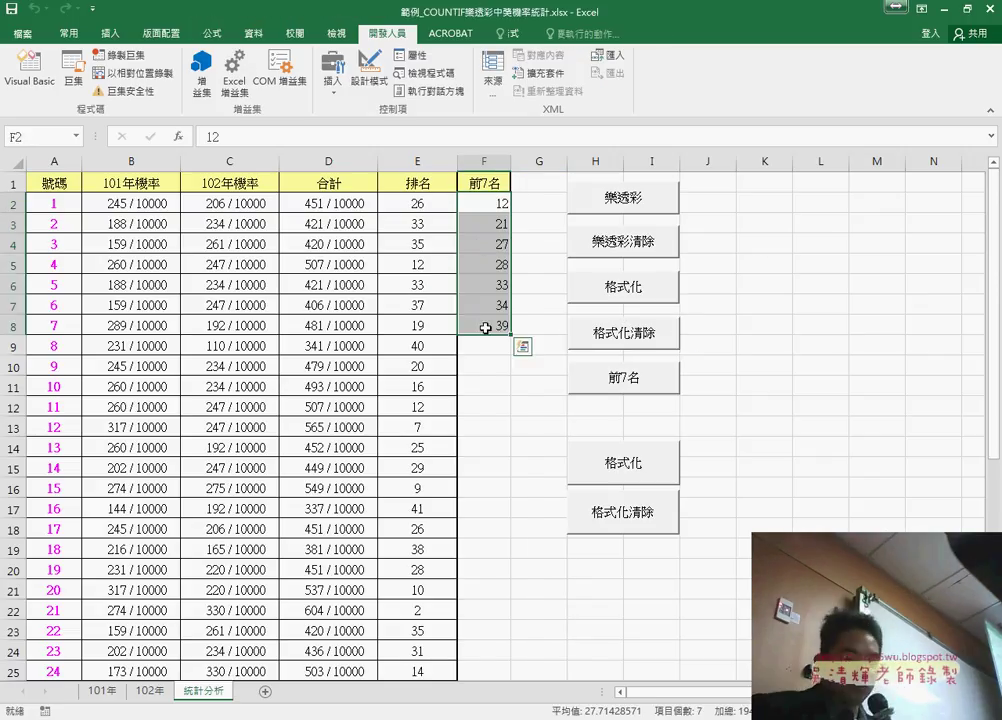
key(Delete)
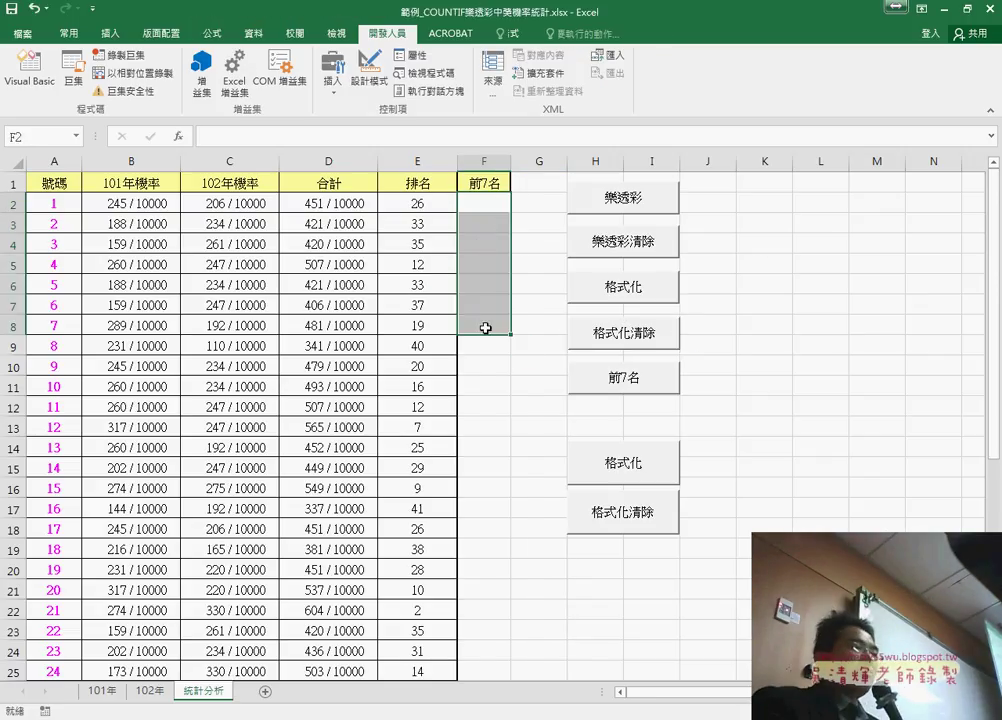
click(415, 427)
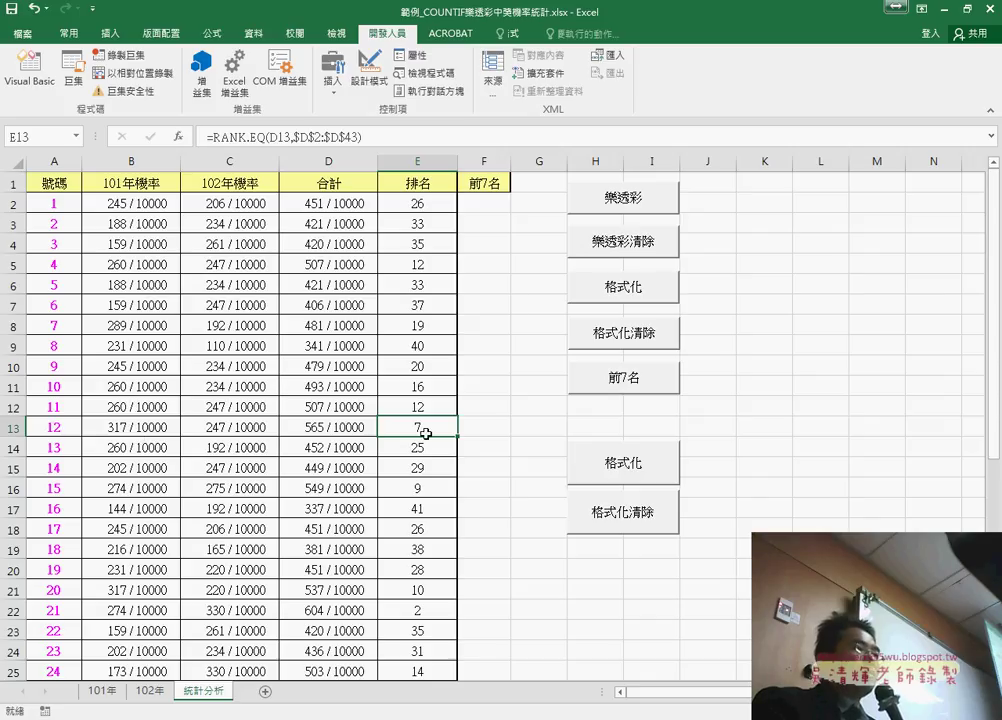
click(58, 428)
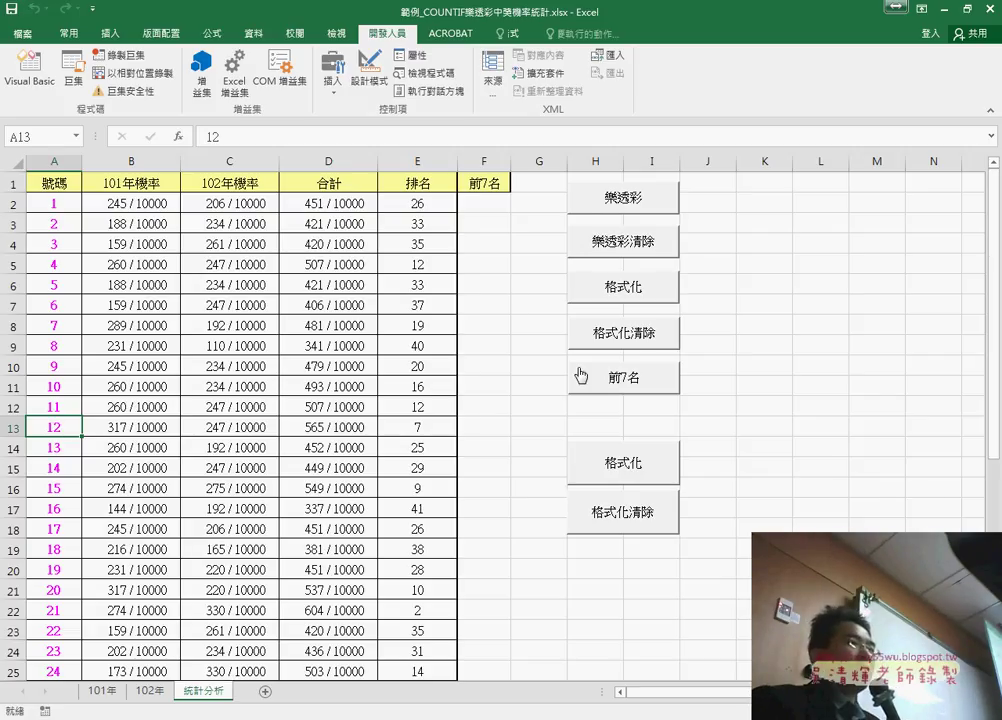
- Run the 格式化 button's macro and check the highlighted ranks in rows 22 and 28
click(624, 290)
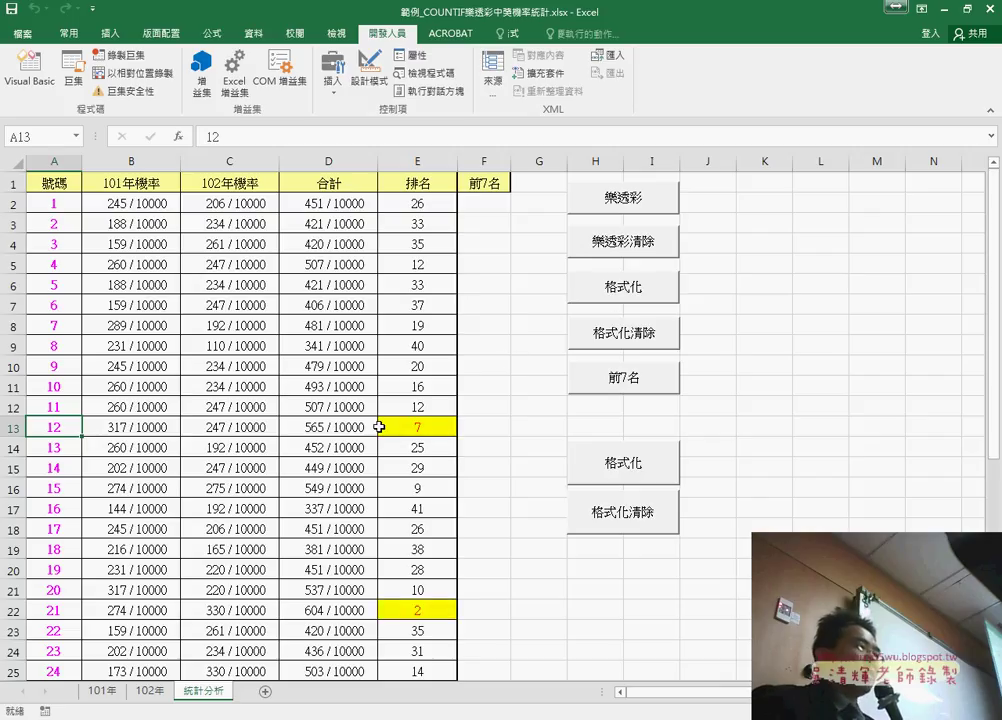
scroll(350, 510, down, 2)
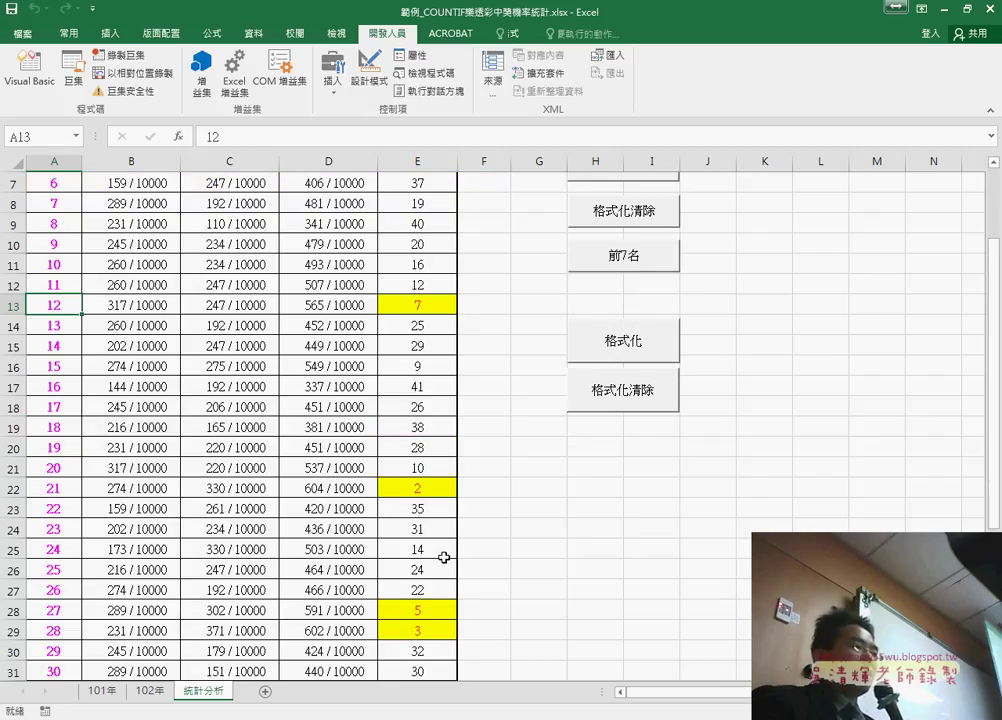
click(418, 488)
click(36, 490)
scroll(293, 566, down, 1)
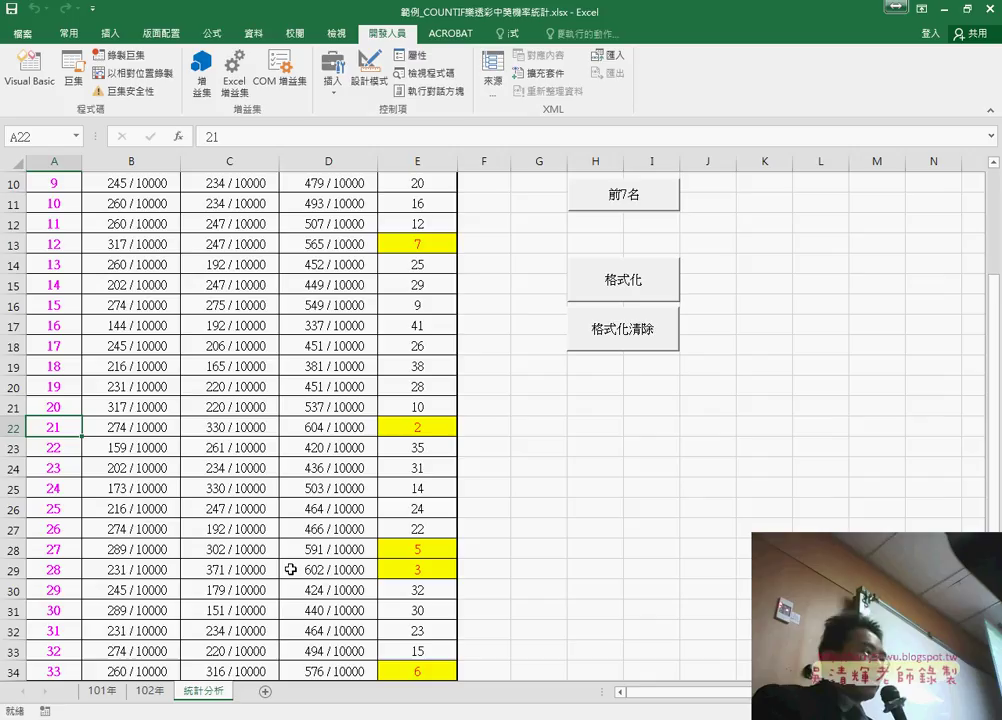
click(76, 549)
scroll(141, 452, up, 3)
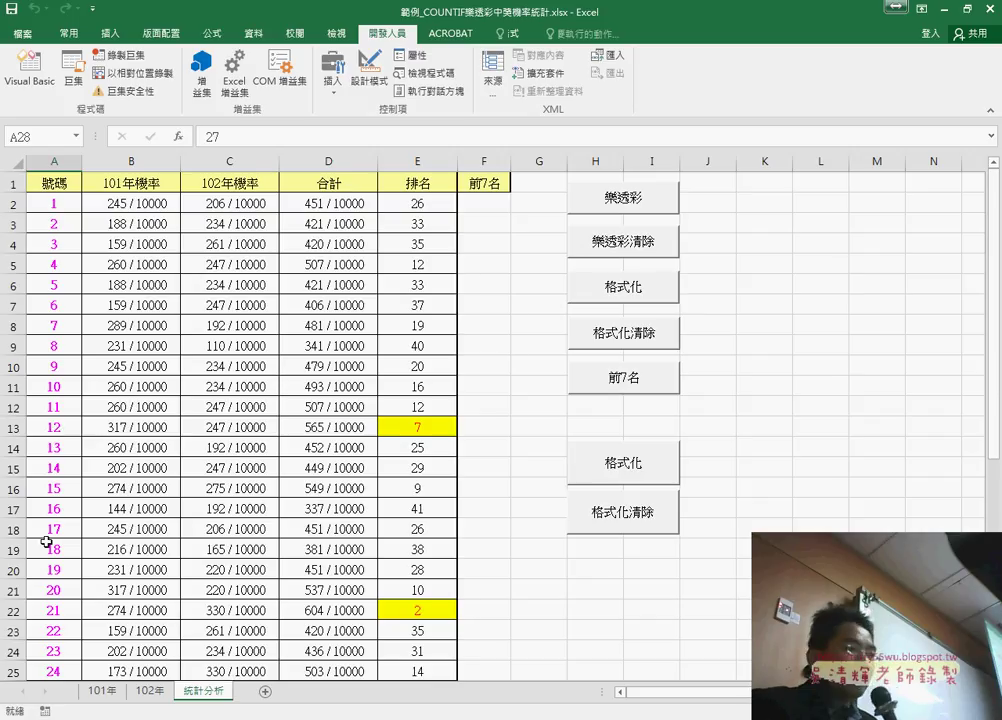
click(60, 610)
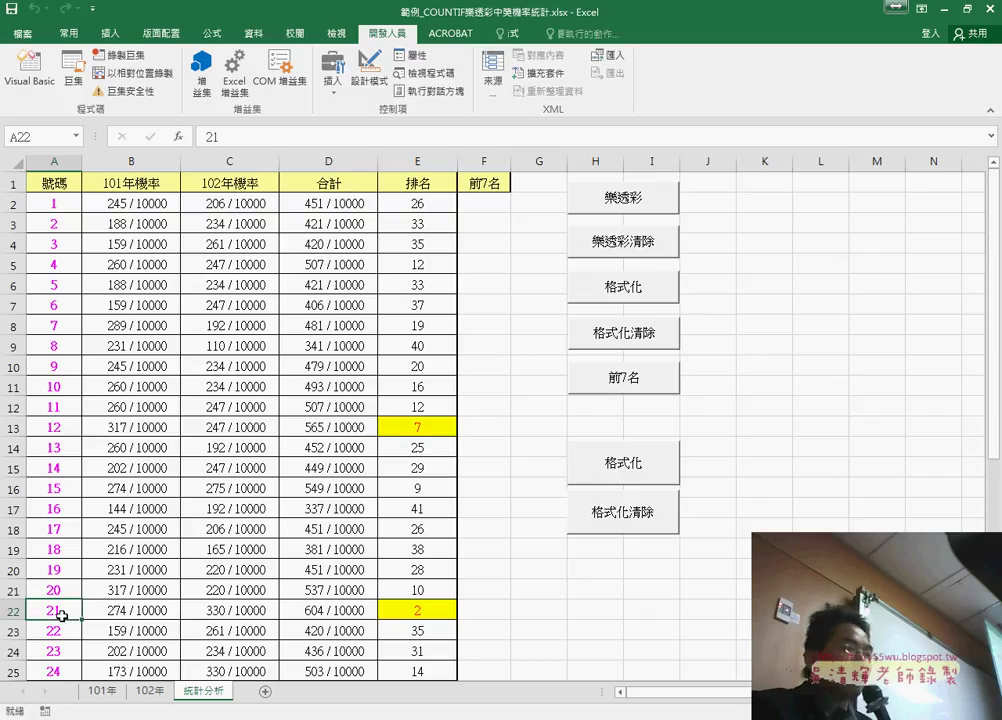
- Select F2:F8 and run the 前7名 button's macro
drag(484, 203, 489, 336)
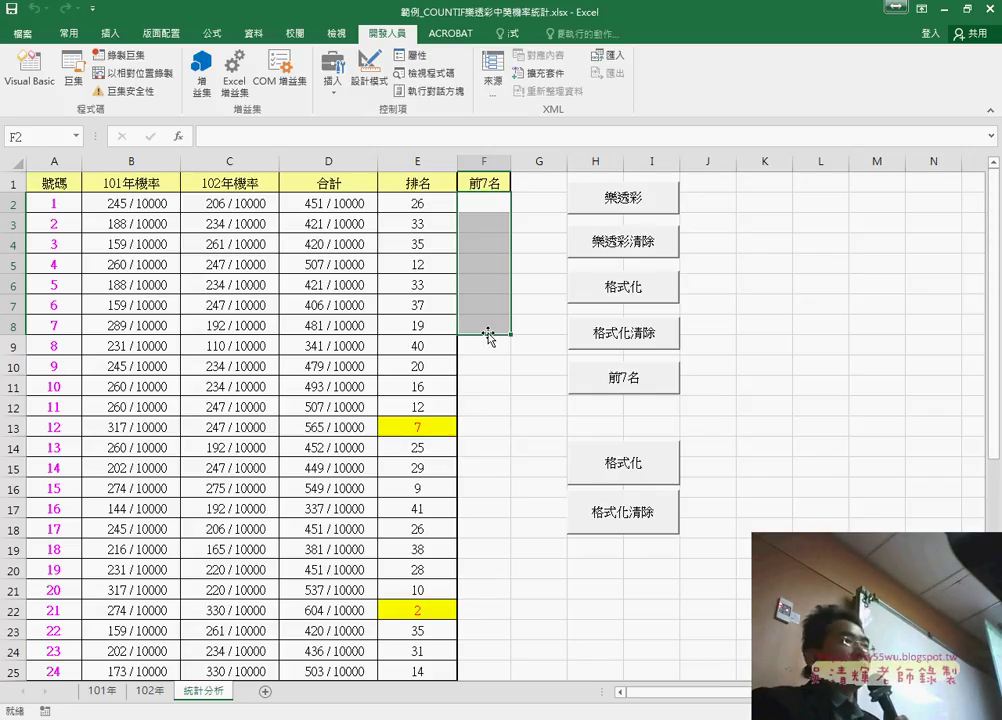
click(617, 380)
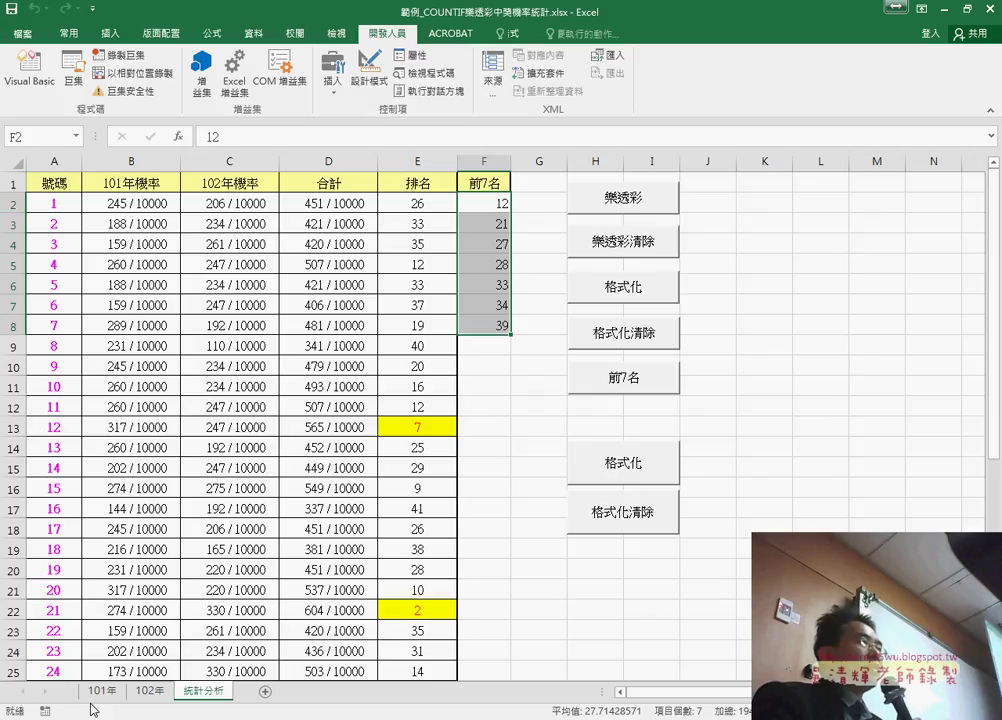
- Check the rank formulas in E2 and E13 and the number 12 in A13
click(418, 206)
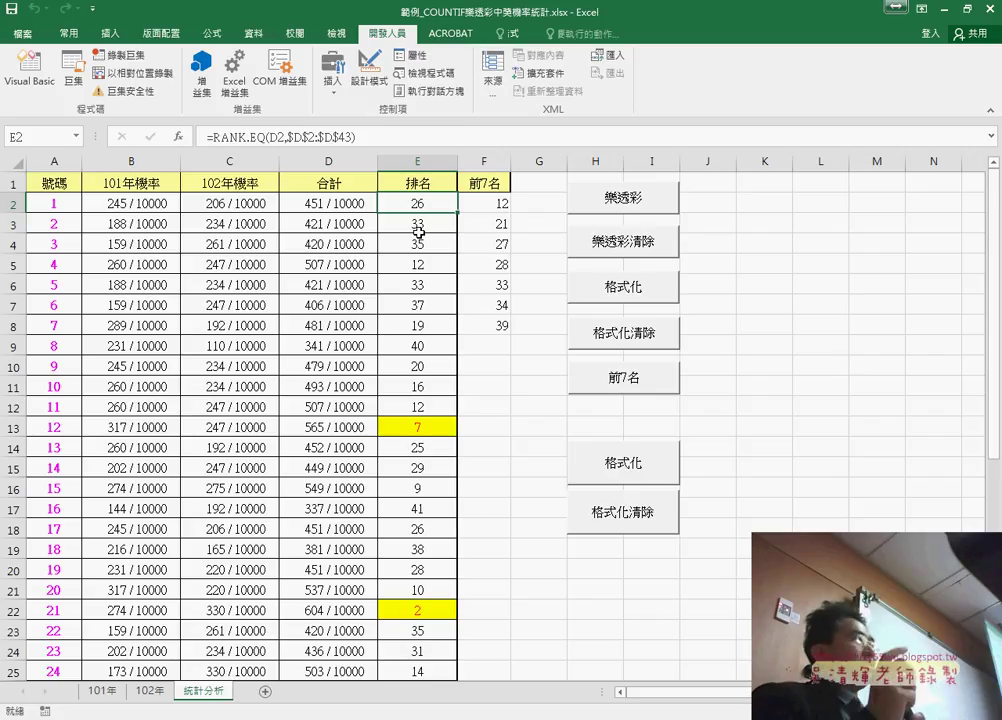
click(414, 430)
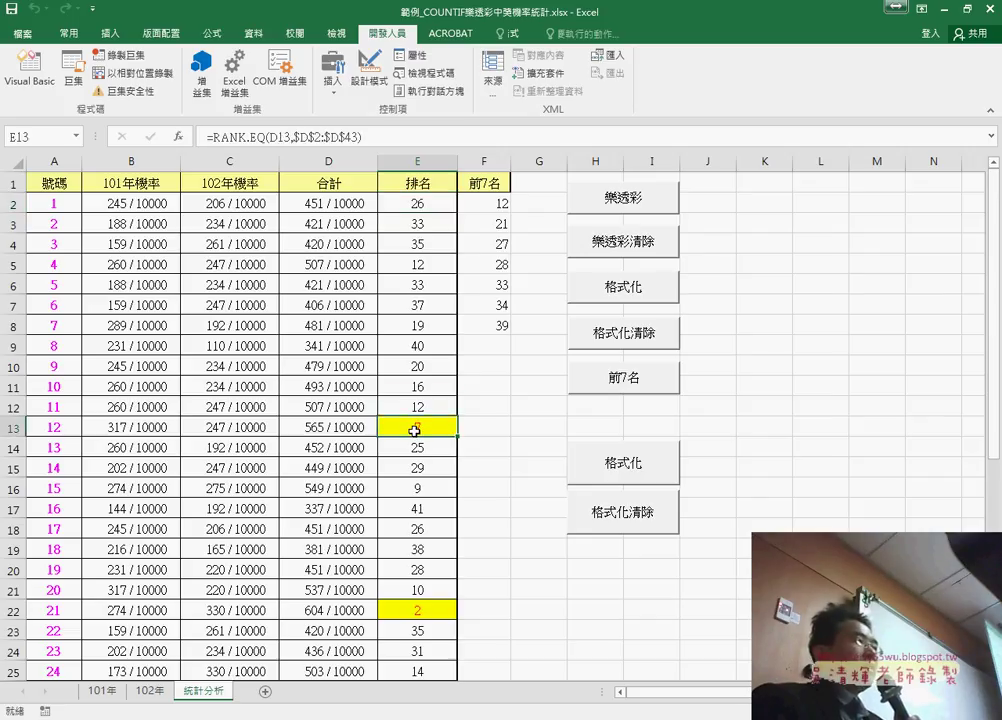
click(6, 428)
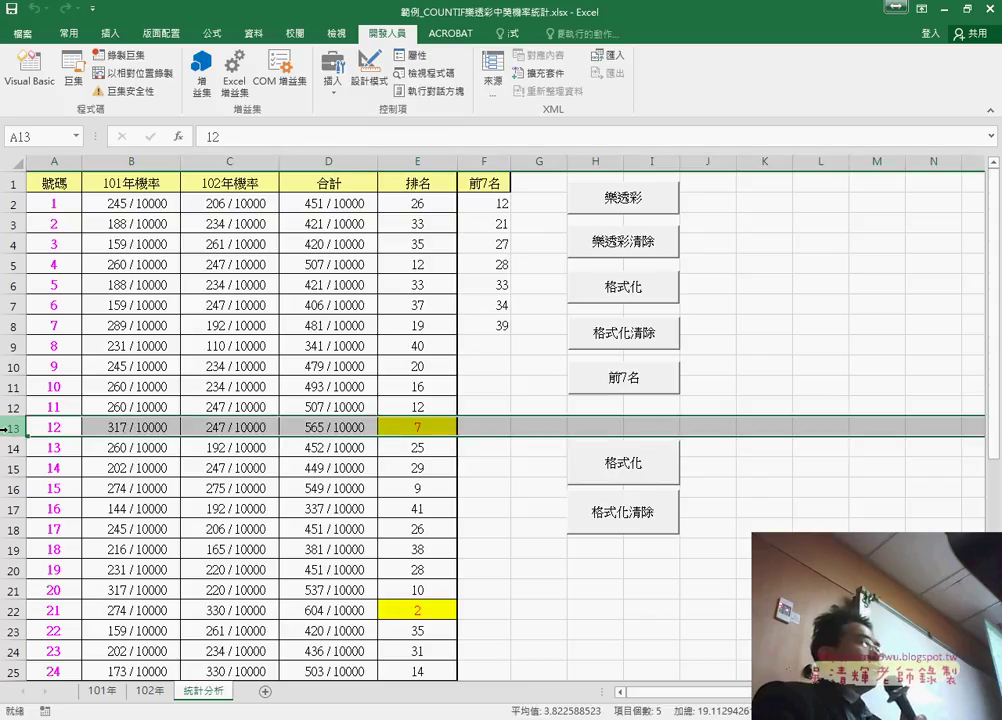
click(45, 430)
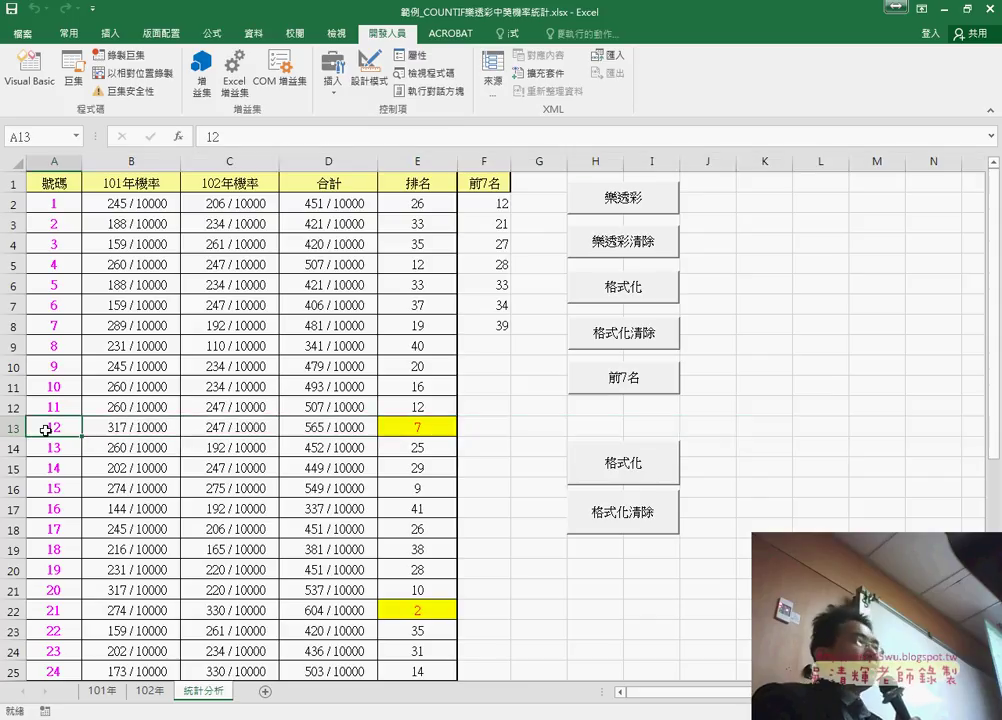
- Verify the 前7名 results 12, 21, 27 and 28 in F2:F5
click(501, 205)
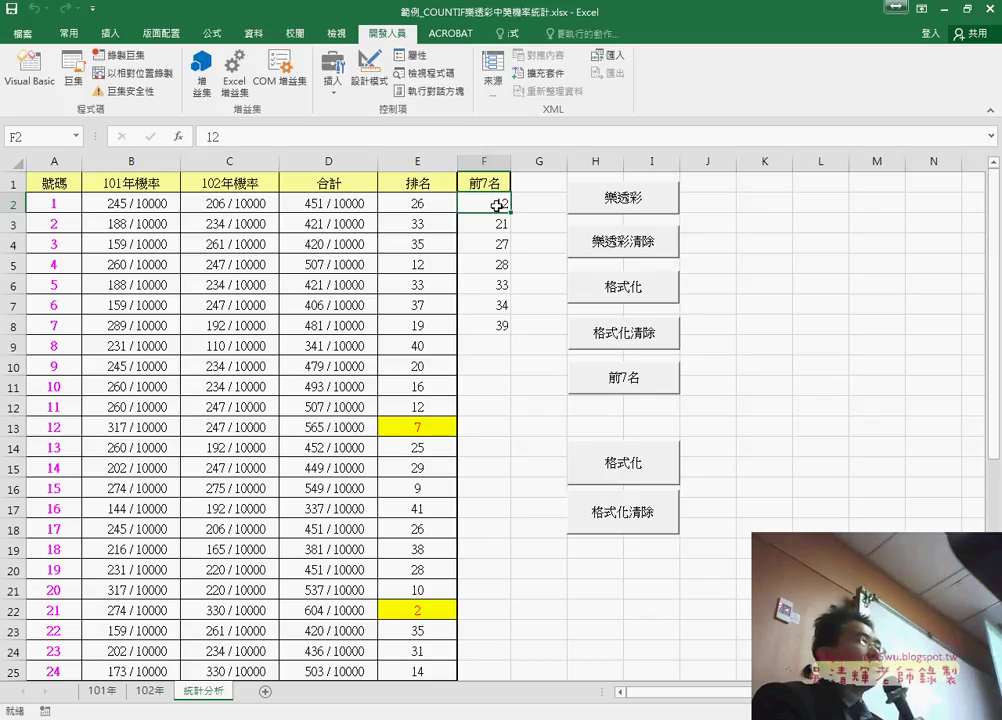
click(496, 229)
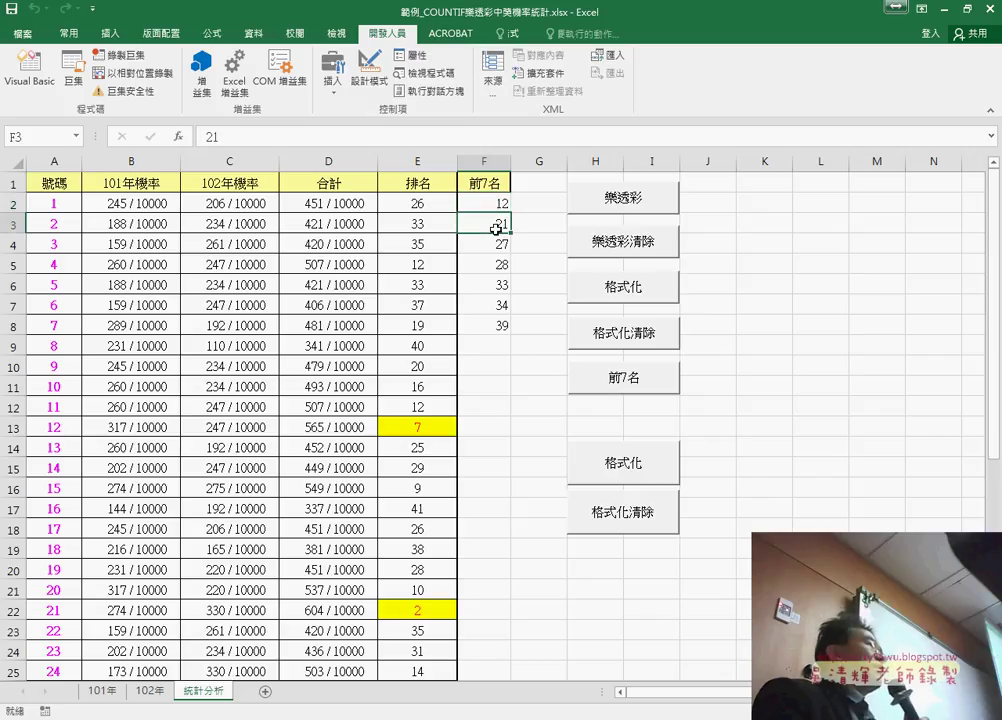
click(497, 245)
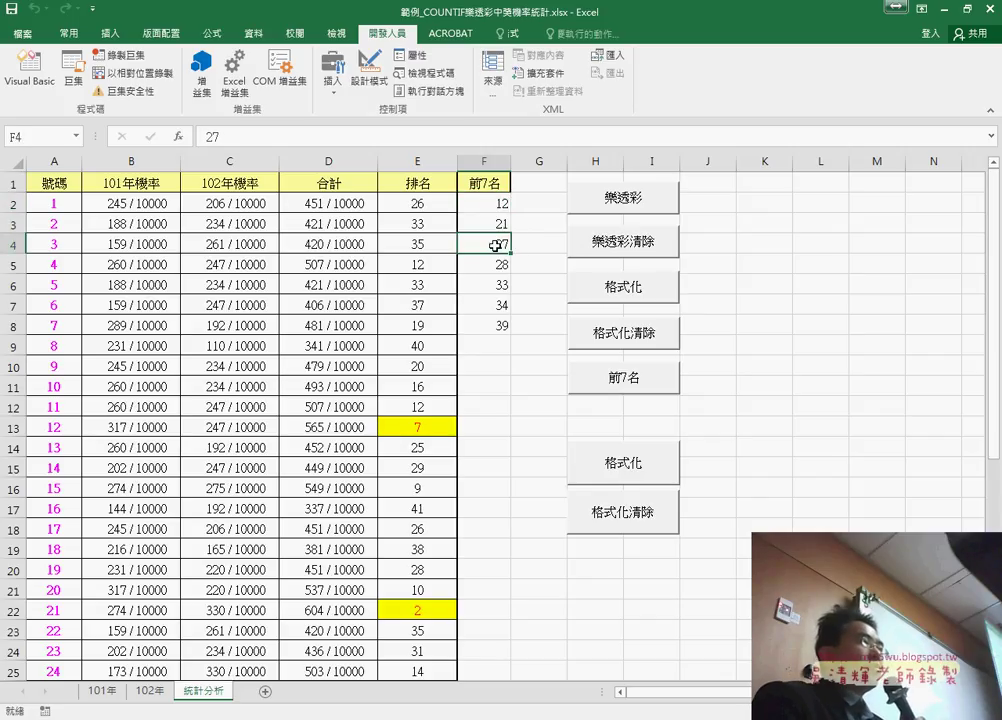
click(501, 264)
click(501, 204)
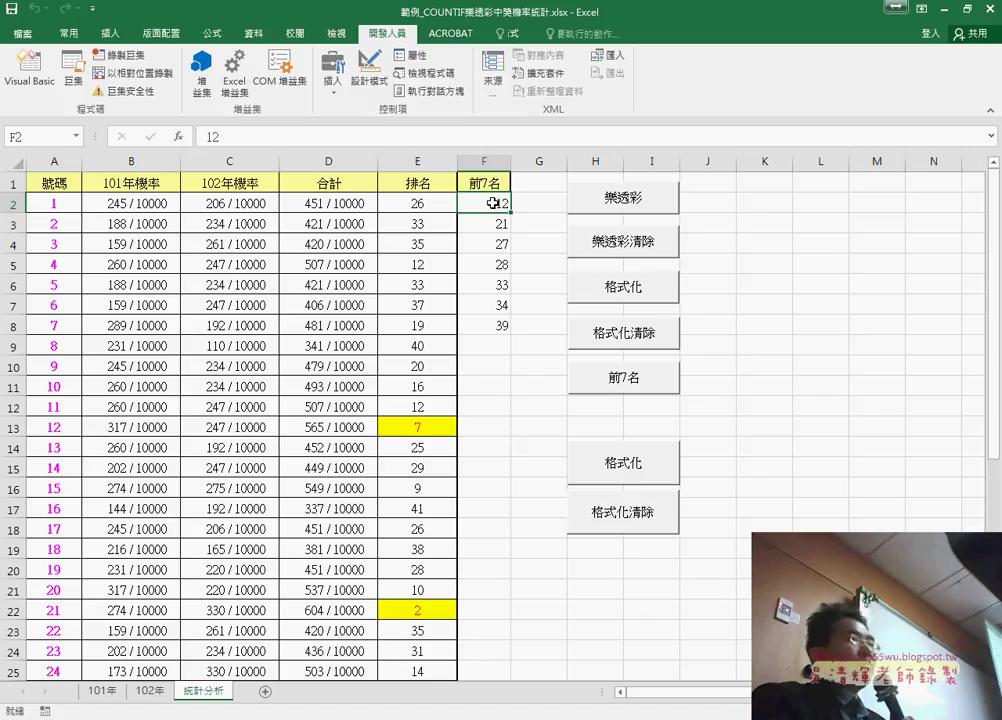
- Open the 前7名 button's assigned macro in the VBA editor
right_click(634, 373)
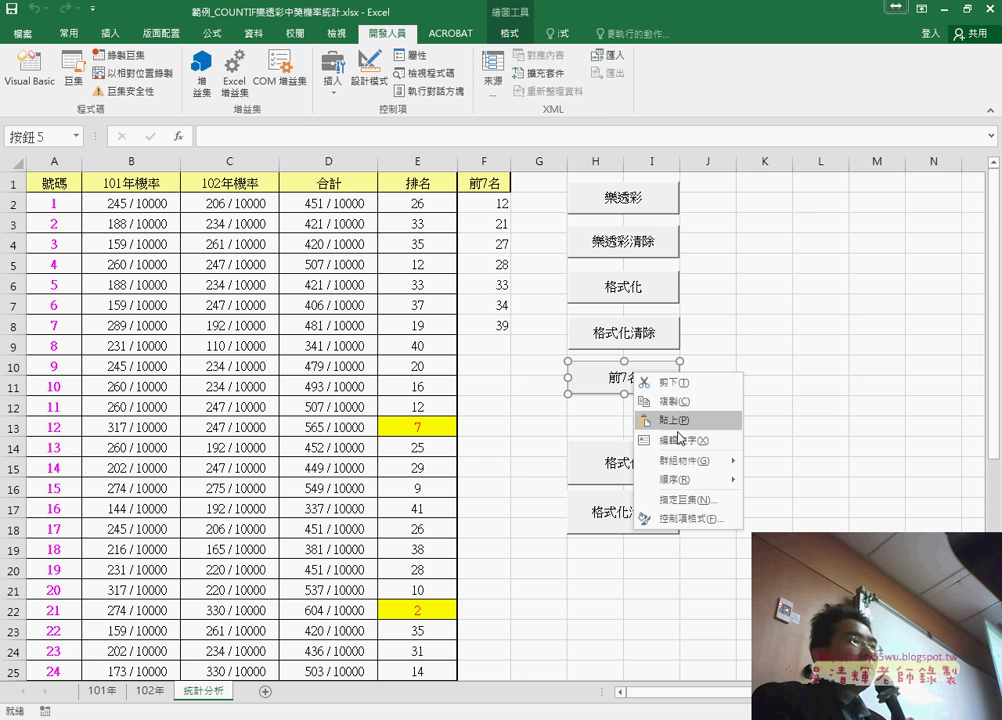
click(694, 500)
click(875, 381)
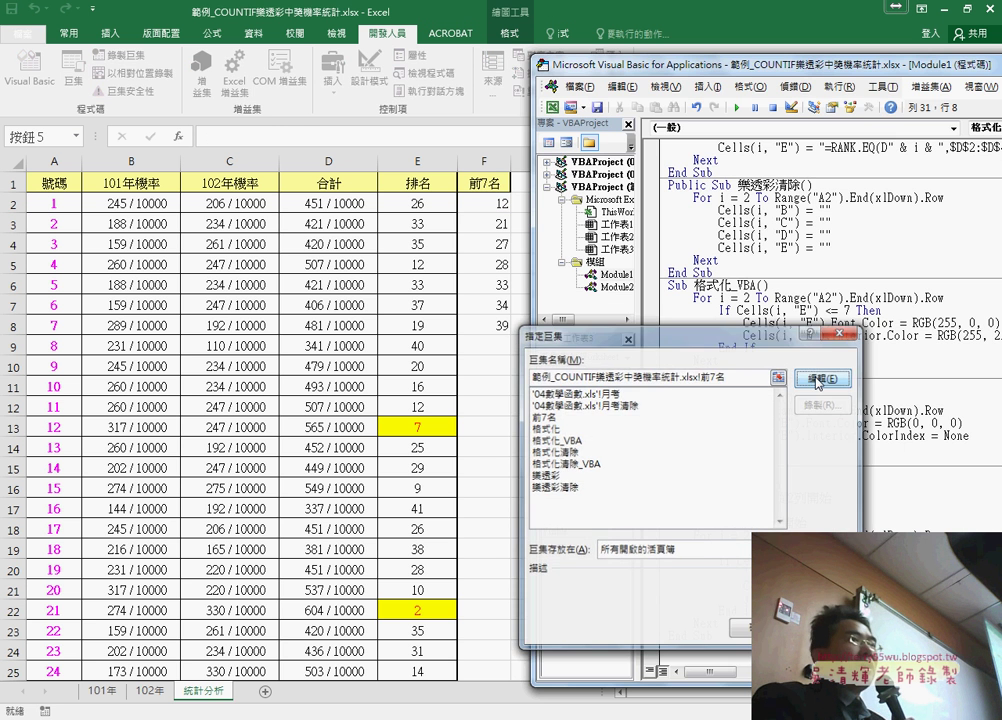
drag(660, 64, 432, 62)
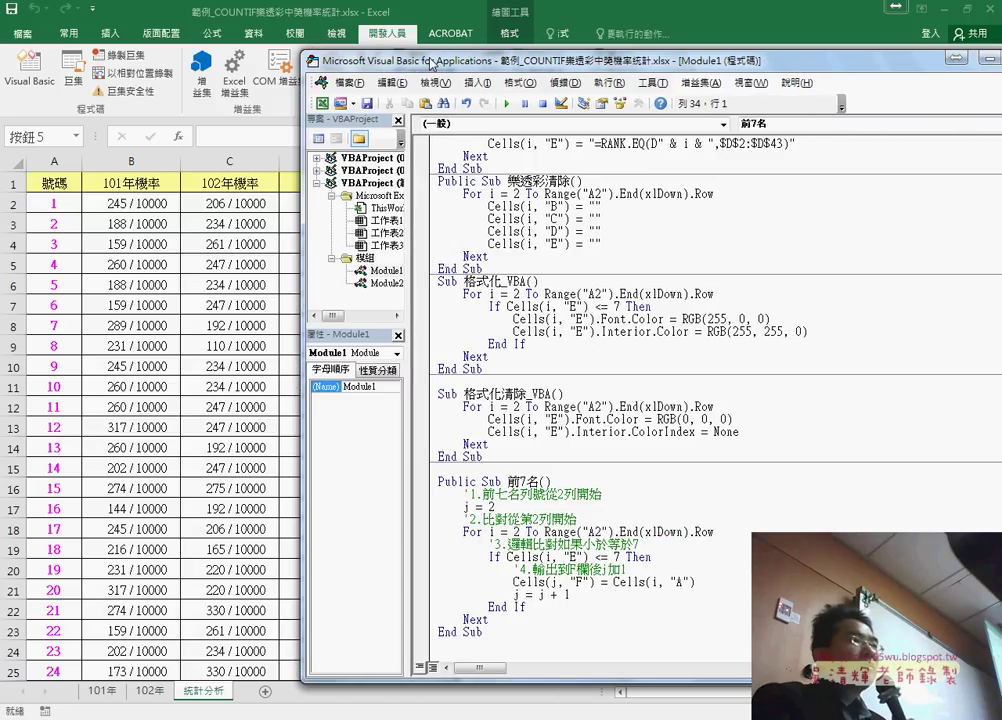
- Mark the 前7名 name and j = 2 line, showing output starts in row 2 with 12
double_click(515, 481)
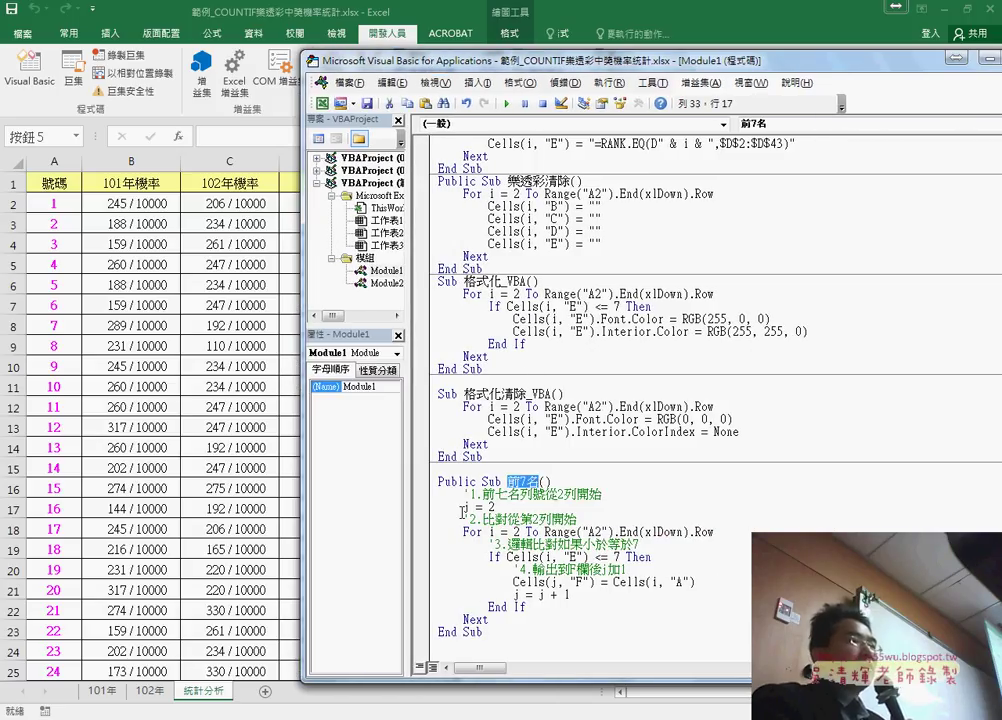
drag(462, 507, 500, 507)
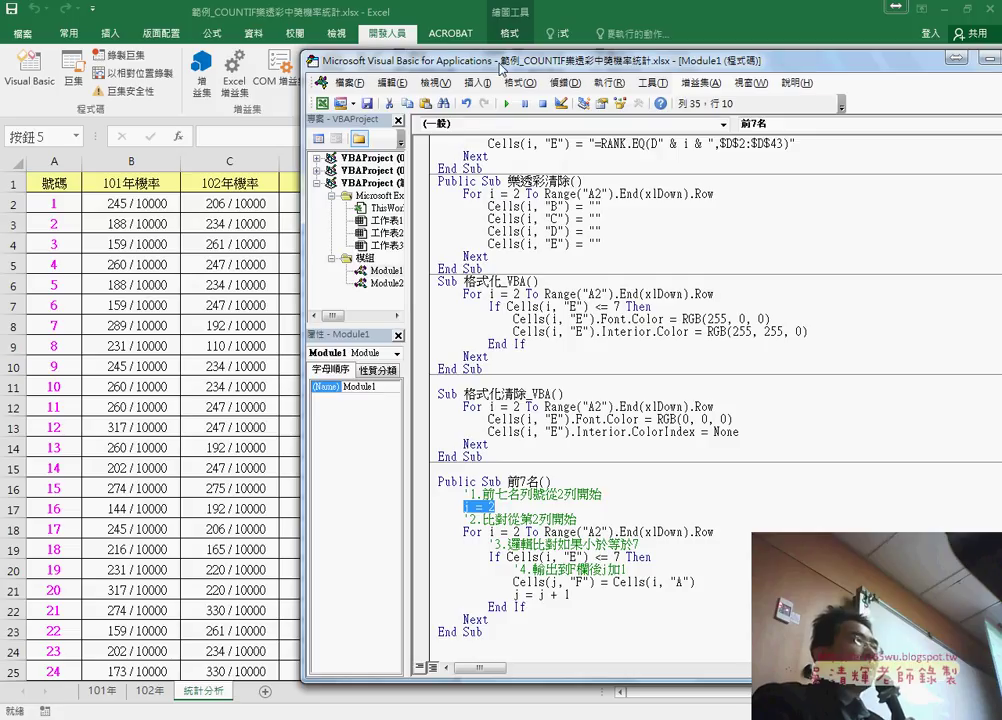
drag(502, 62, 737, 64)
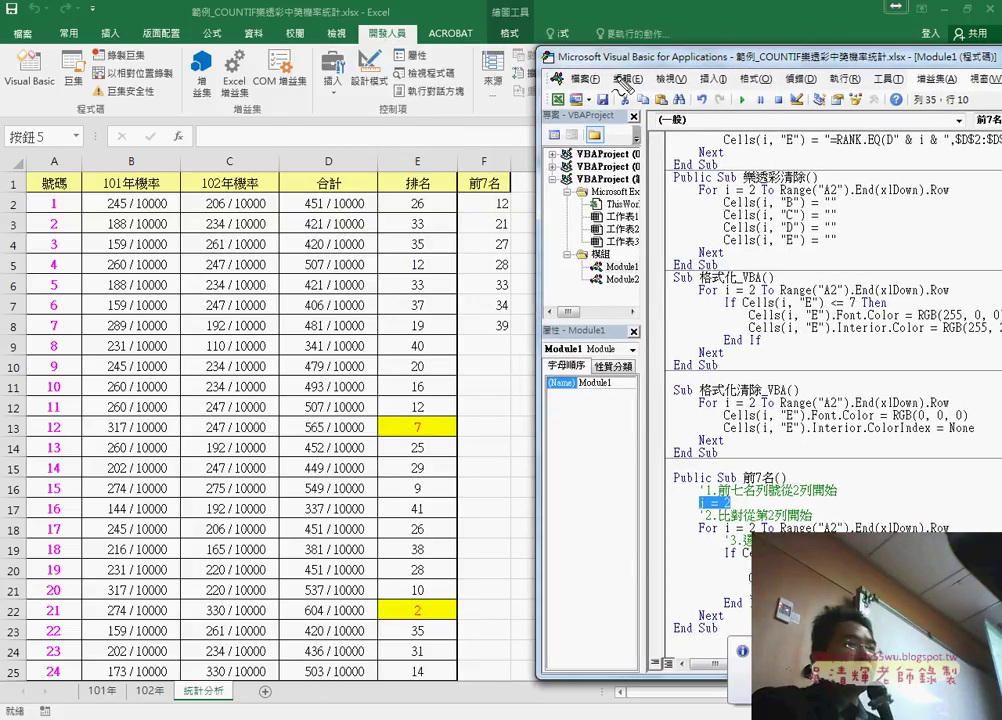
drag(698, 521, 752, 518)
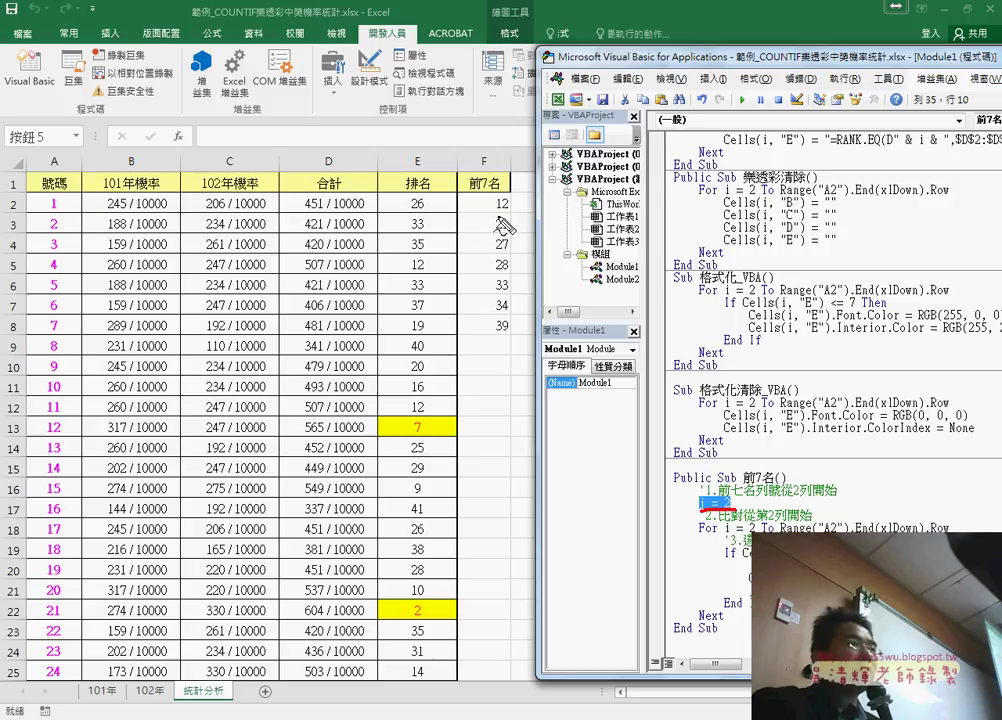
mouse_move(498, 212)
mouse_down()
mouse_move(495, 196)
mouse_move(506, 213)
mouse_up()
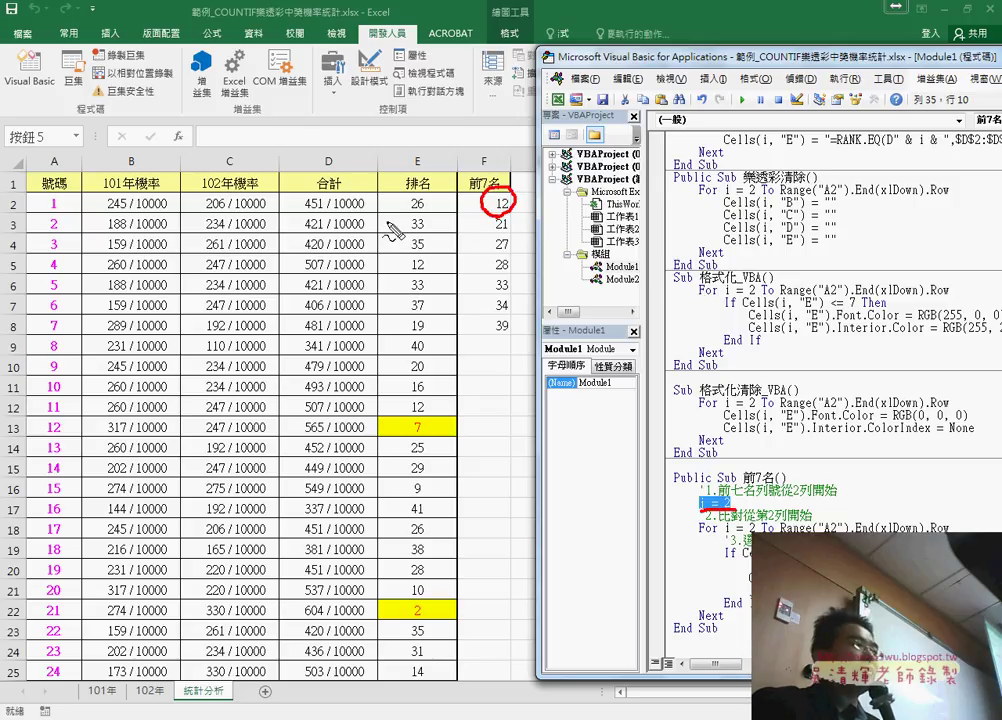
mouse_move(22, 192)
mouse_down()
mouse_move(8, 205)
mouse_move(15, 228)
mouse_up()
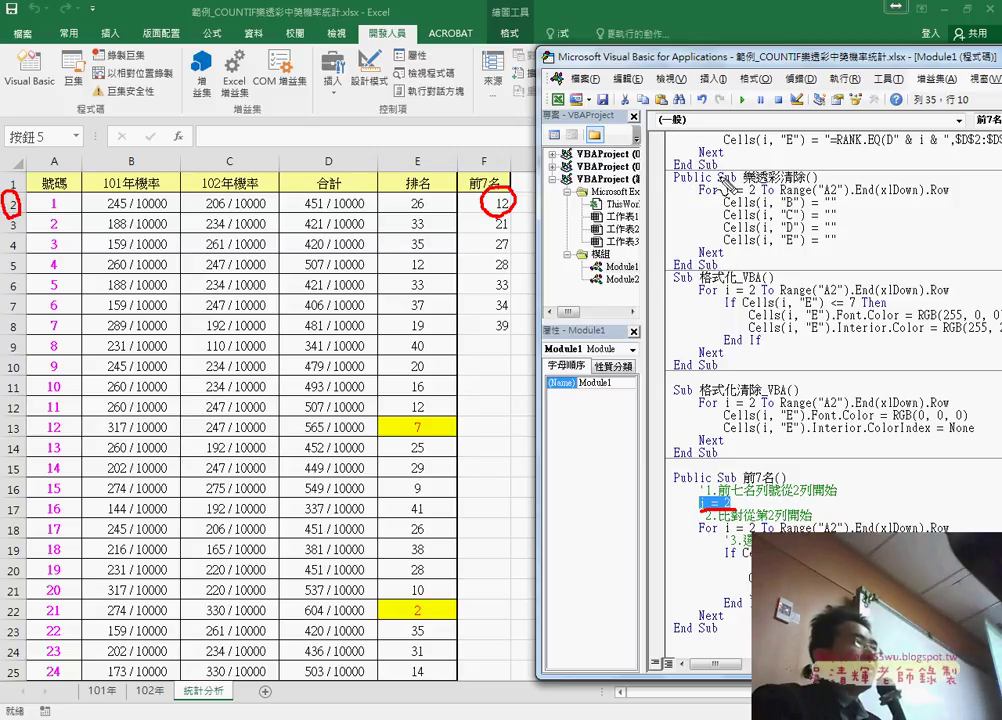
drag(513, 194, 533, 217)
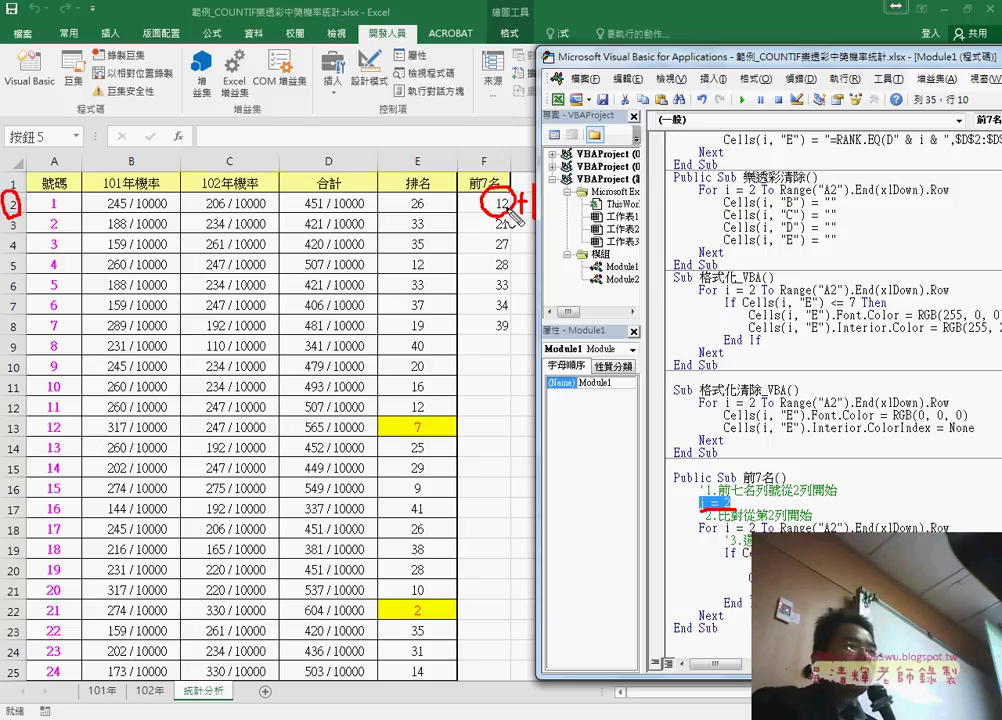
key(Escape)
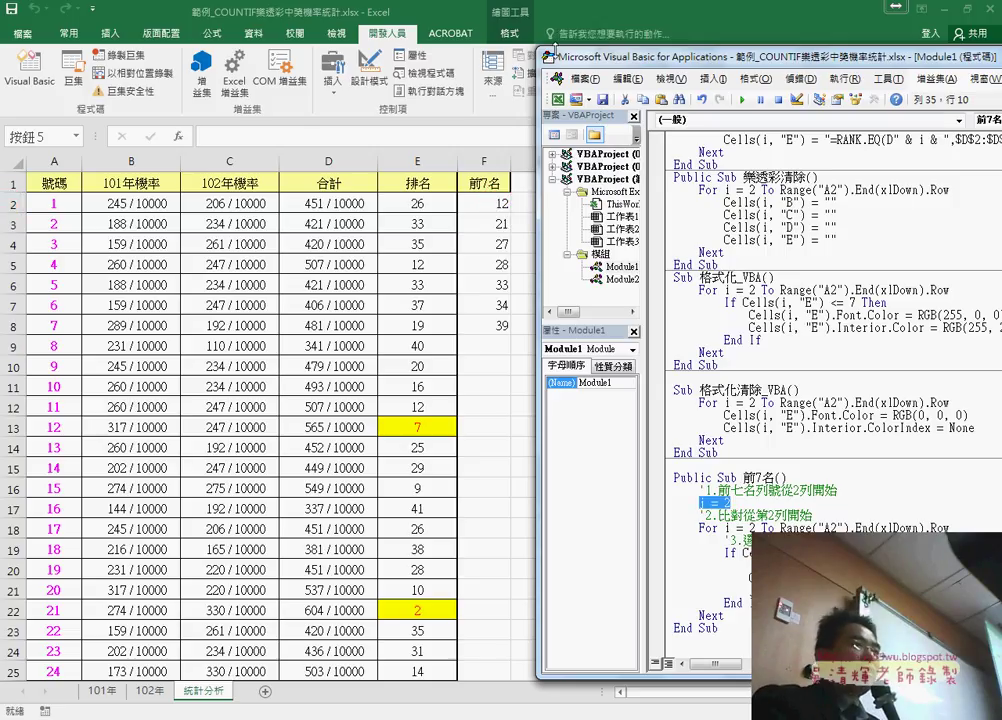
- Enter j = 2 as the 前7名 macro's output counter line
drag(574, 64, 296, 65)
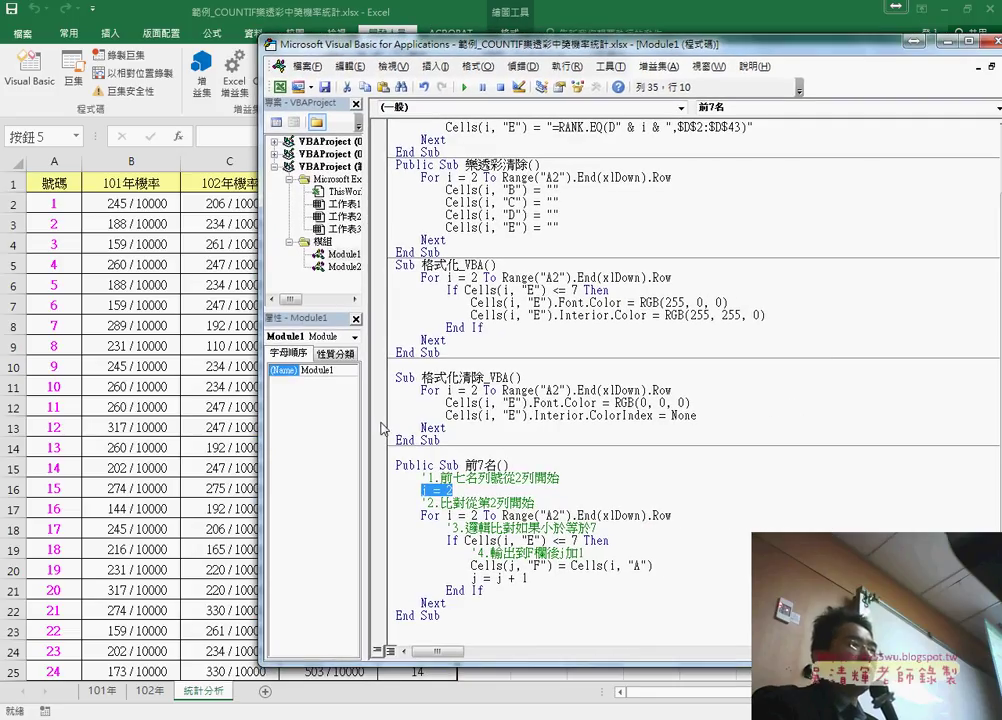
text(j = 2)
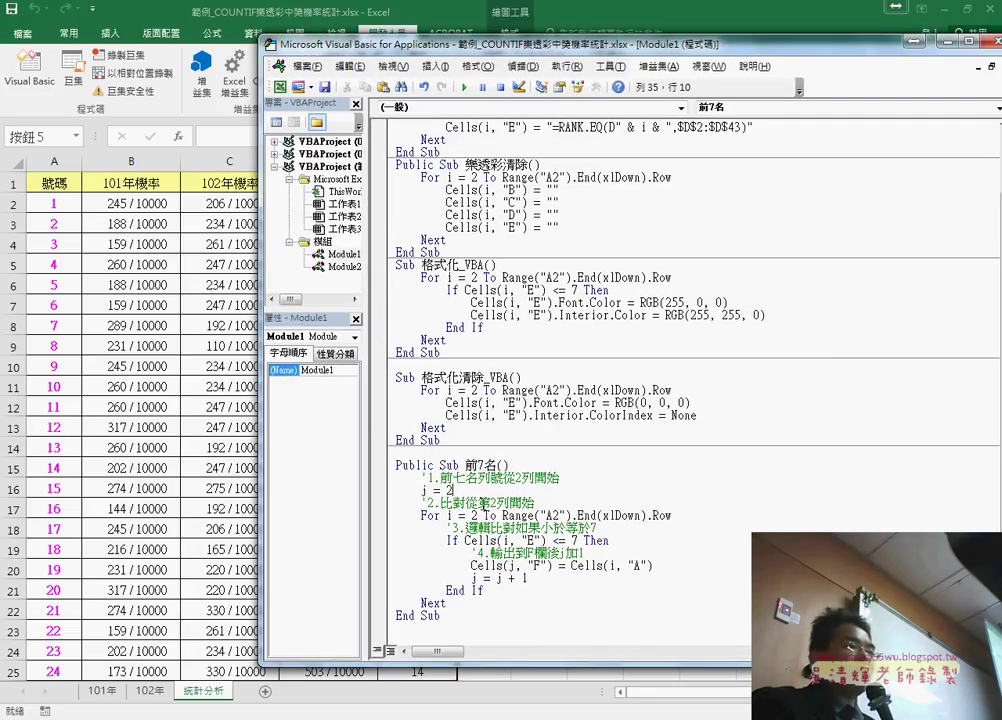
drag(503, 668, 503, 698)
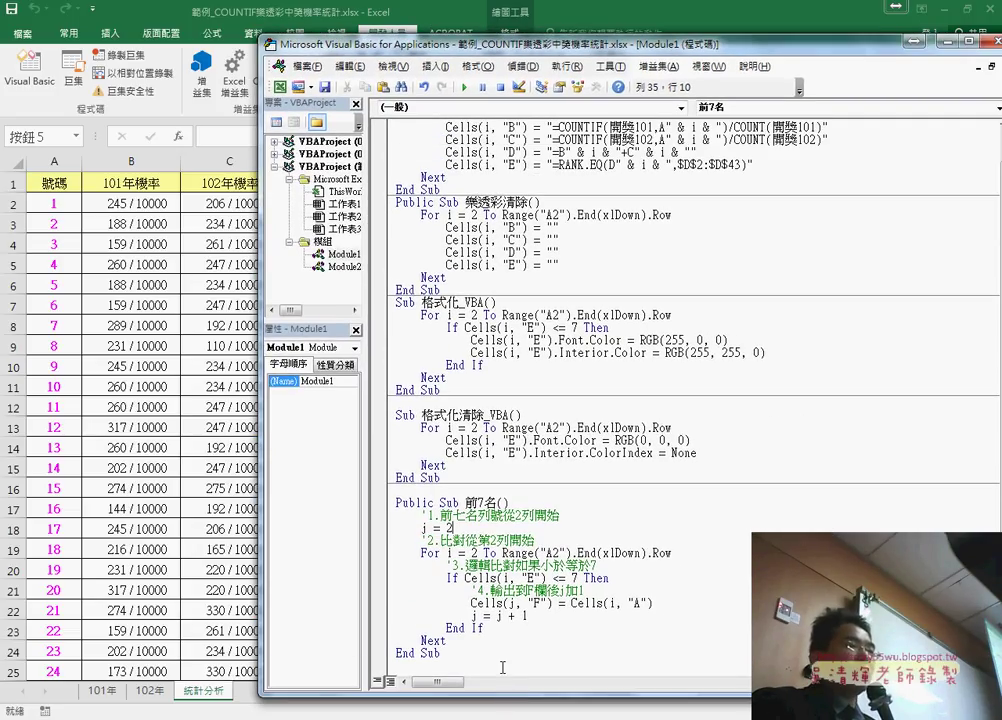
- Review the For loop, Next, the <= 7 condition and 格式化_VBA's two colouring lines
double_click(450, 553)
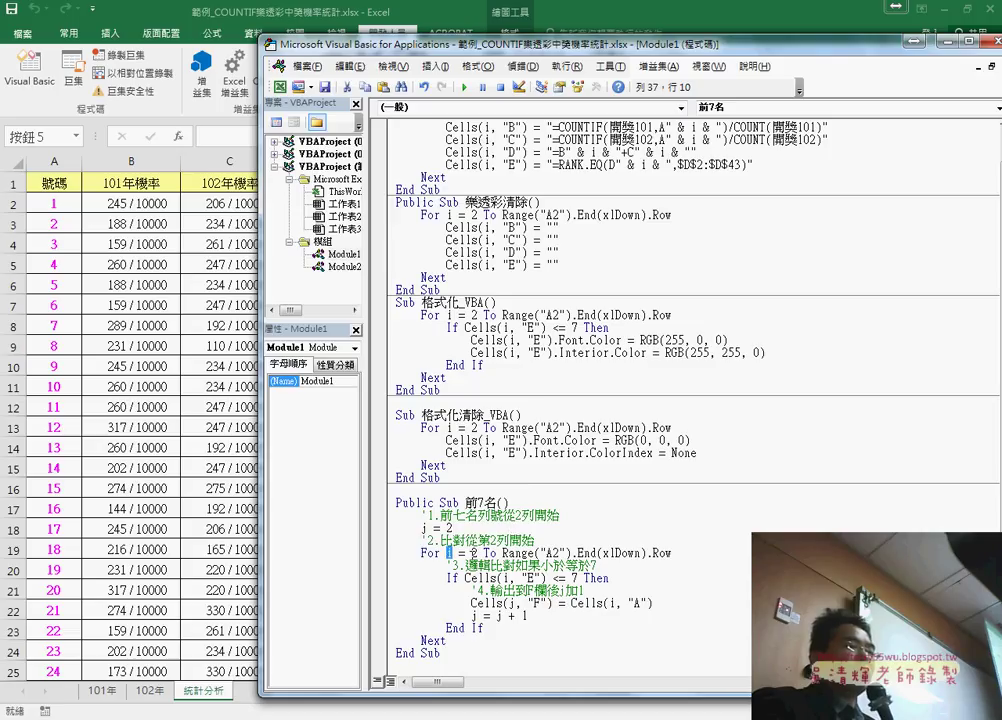
double_click(476, 553)
drag(501, 553, 672, 553)
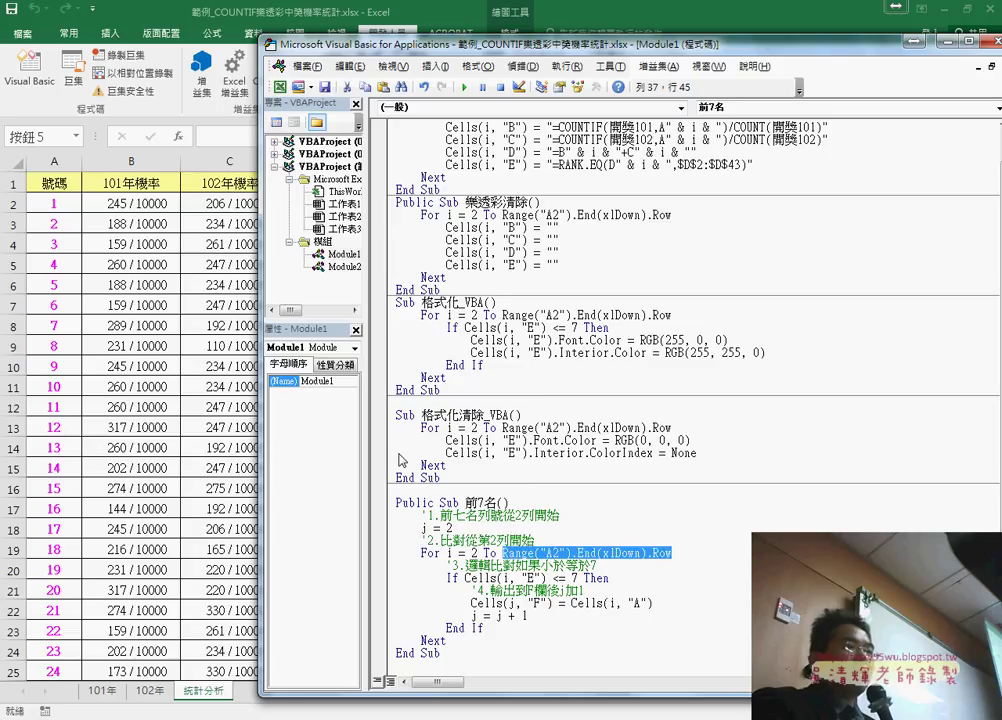
drag(449, 640, 417, 638)
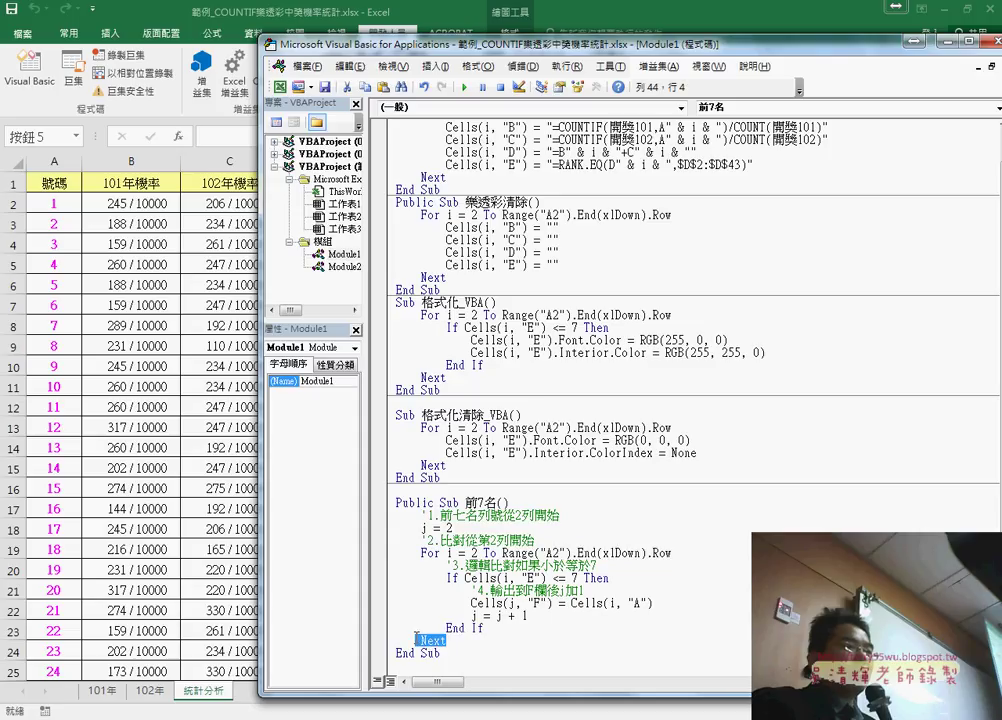
drag(465, 578, 577, 579)
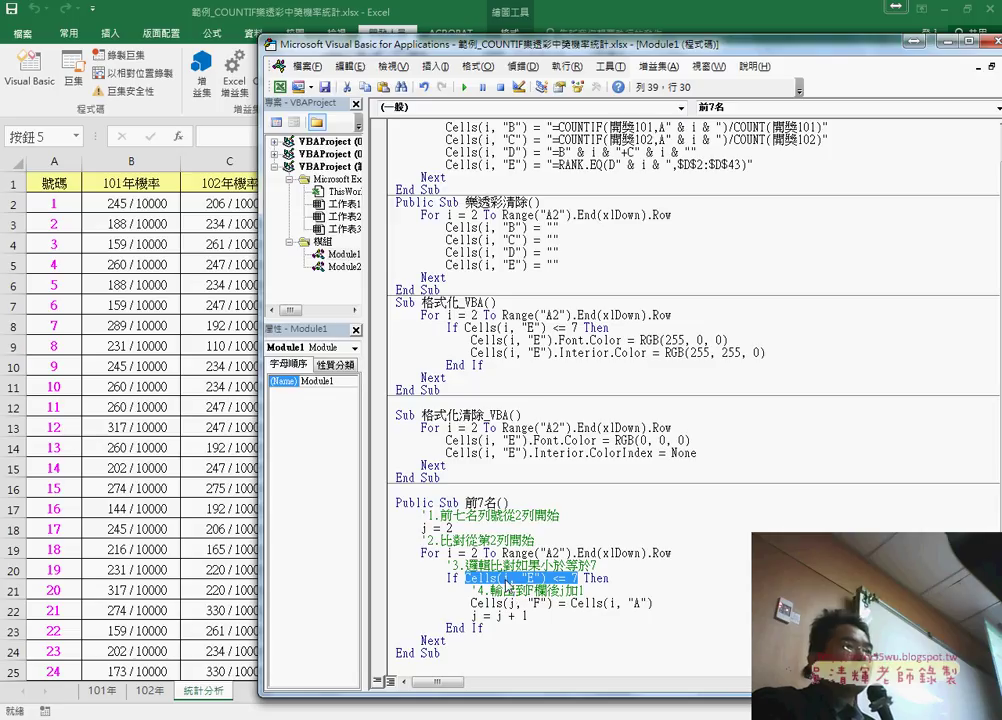
drag(472, 340, 782, 353)
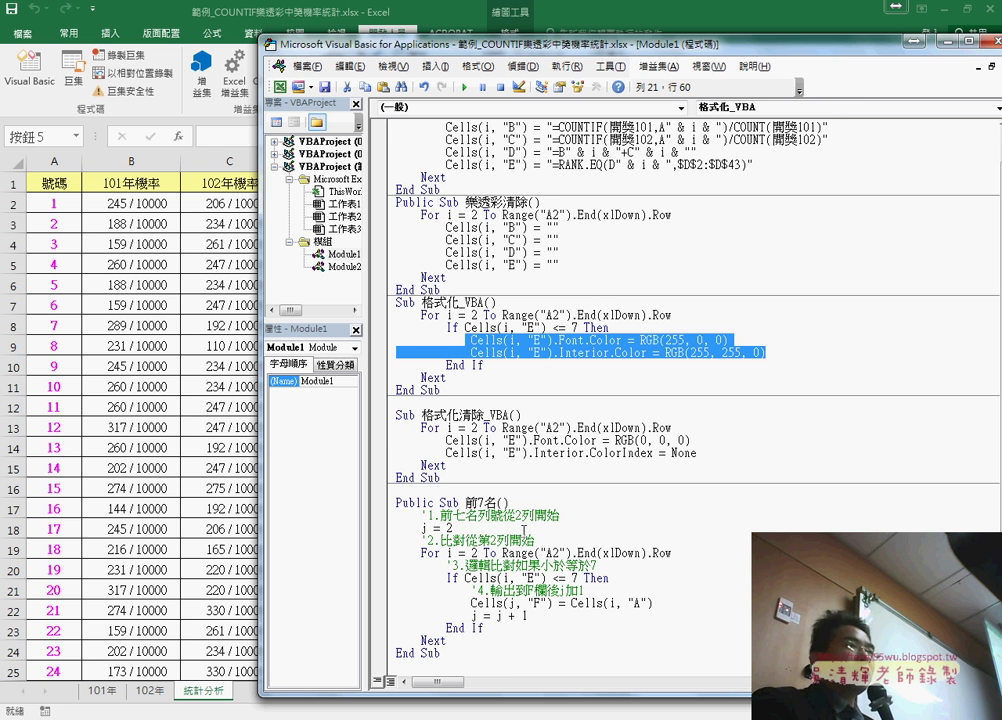
drag(375, 46, 717, 49)
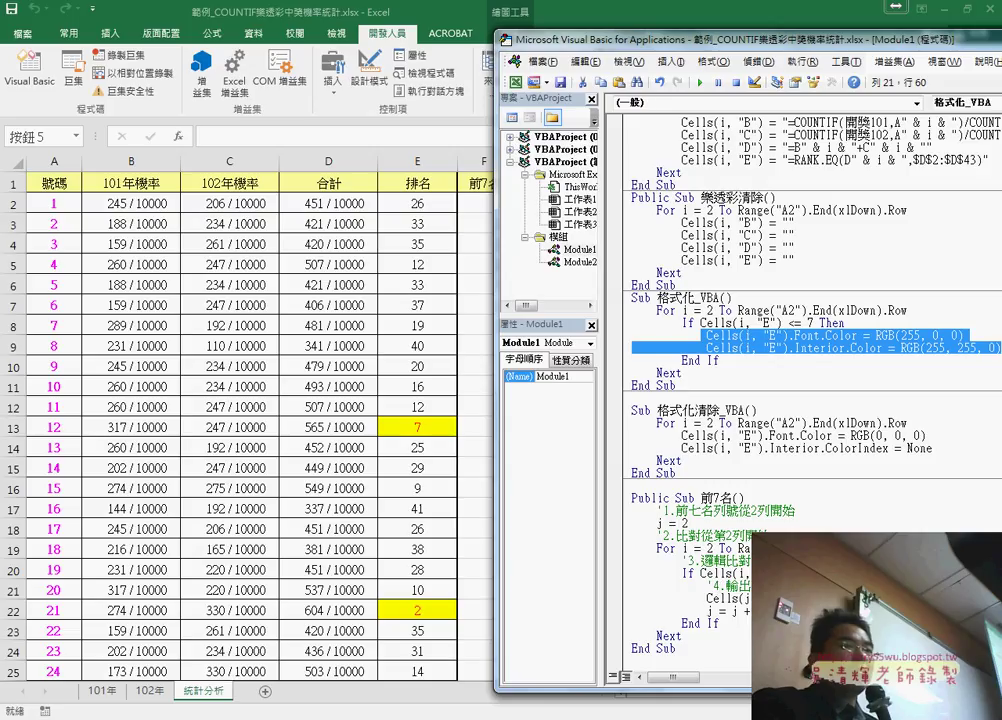
- Annotate how the rank 7 in E13 sends number 12 to the 前7名 output in column F
double_click(720, 598)
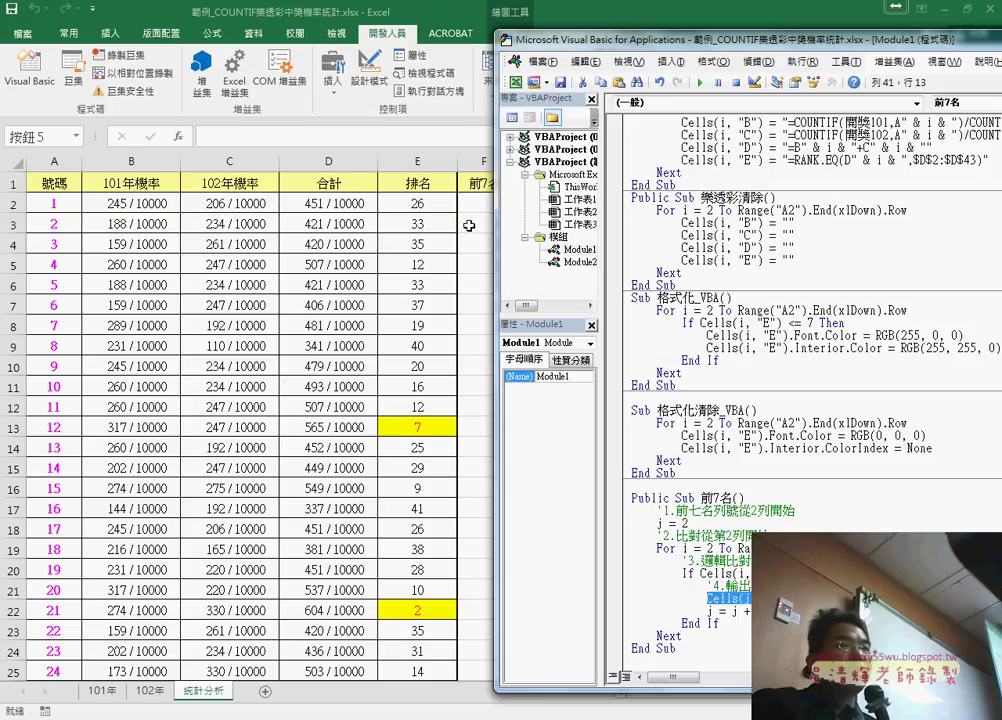
click(883, 598)
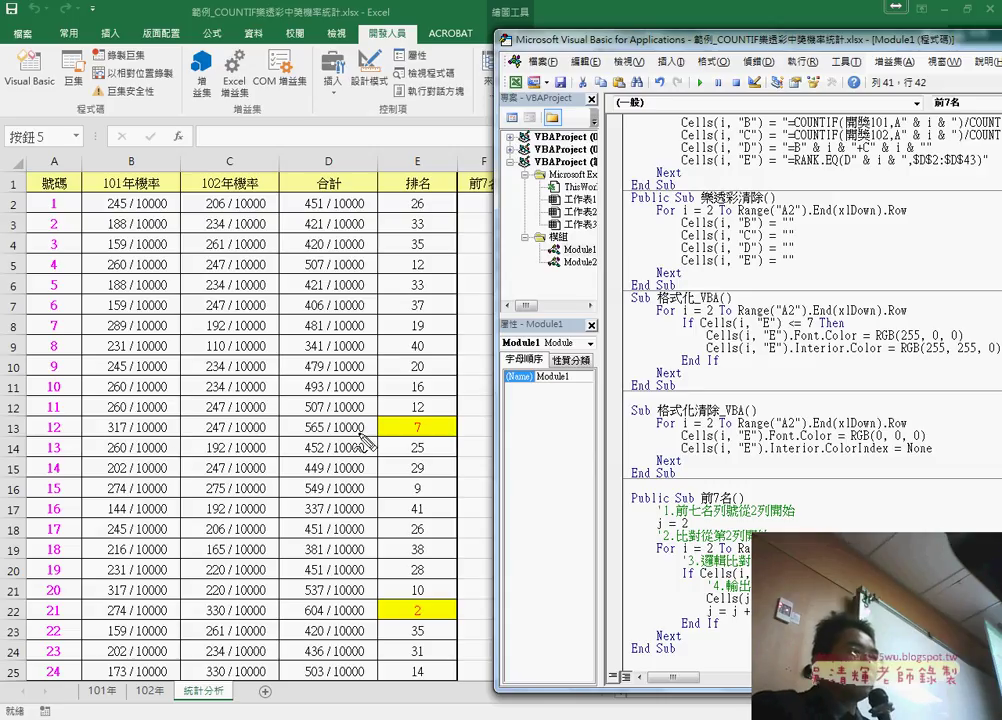
drag(426, 411, 418, 413)
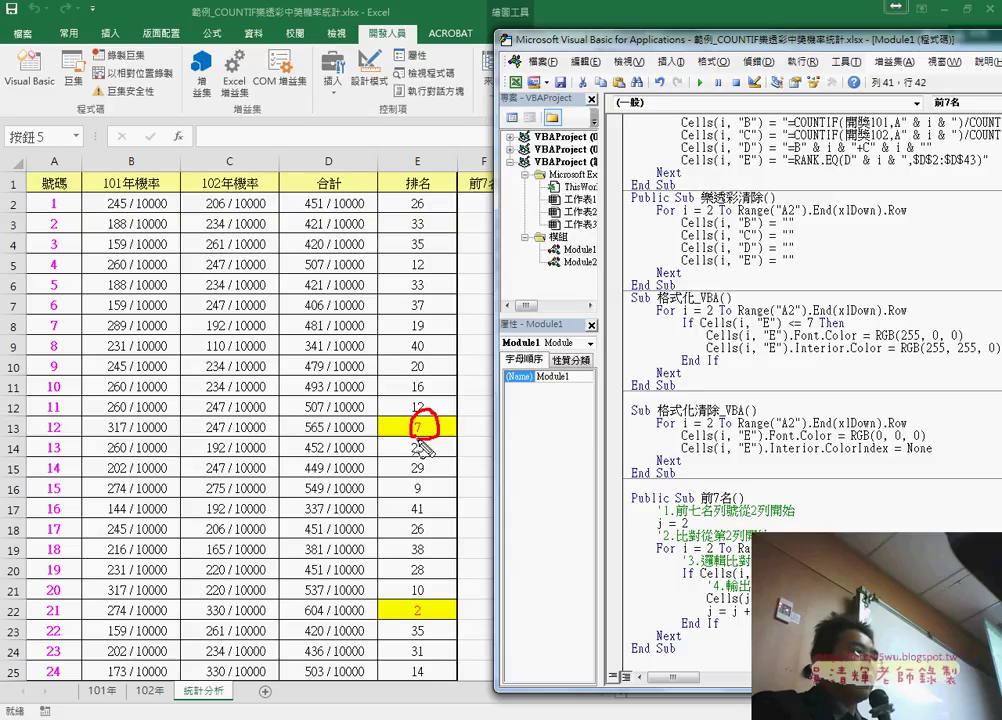
mouse_move(70, 412)
mouse_down()
mouse_move(74, 432)
mouse_move(392, 213)
mouse_move(466, 199)
mouse_move(505, 210)
mouse_up()
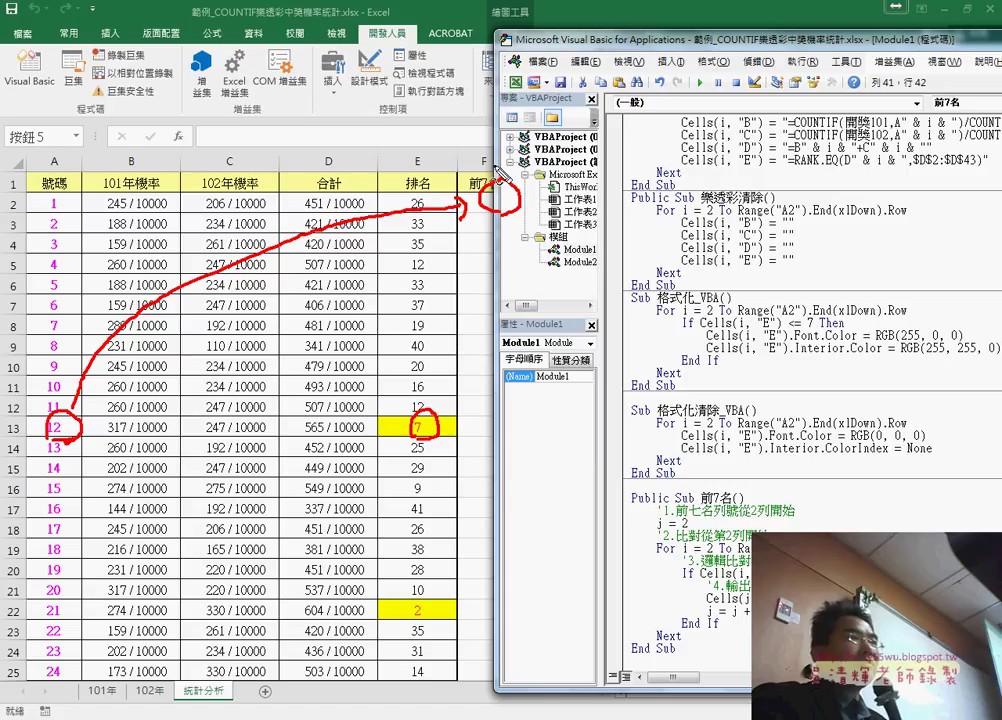
drag(490, 140, 480, 178)
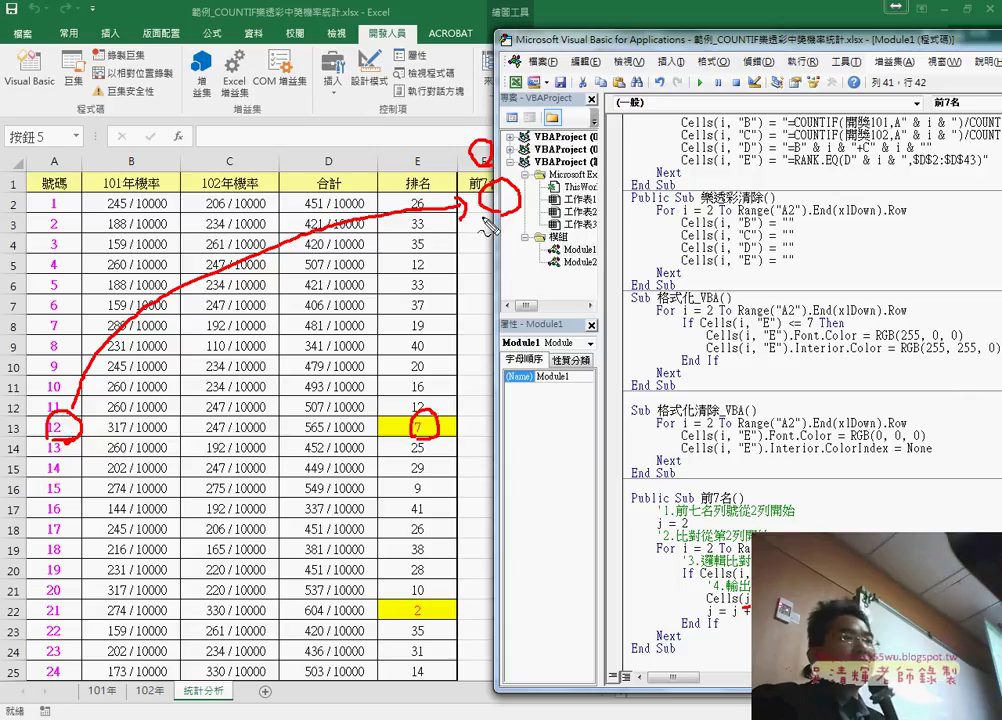
- Mark the j = 2 start and the j = j + 1 increment, then clear the pen marks
drag(660, 532, 685, 530)
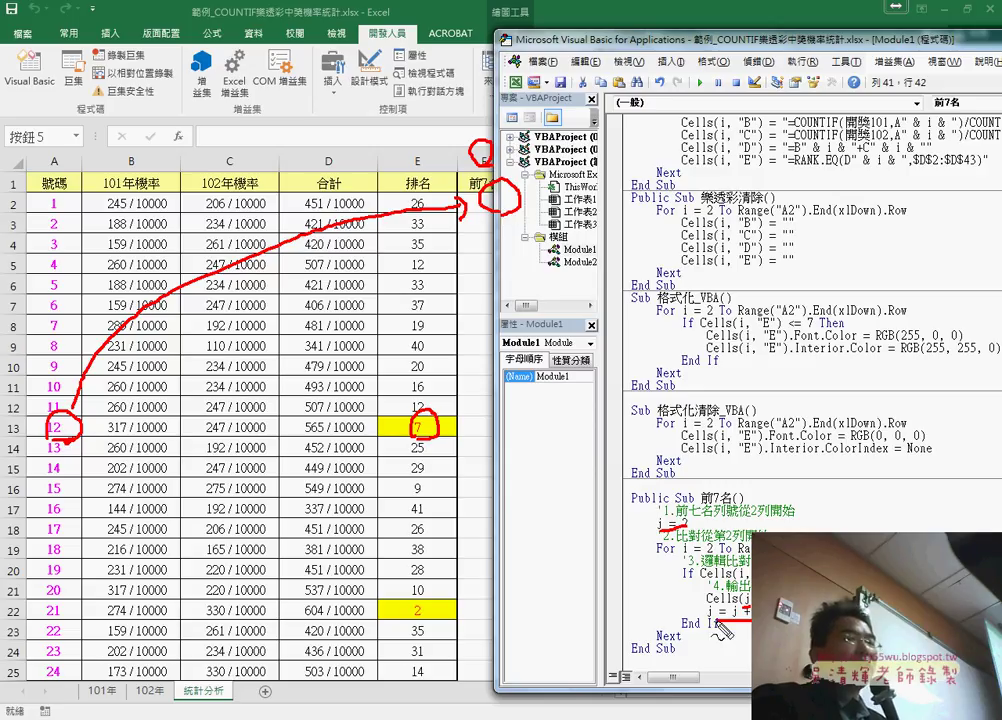
mouse_move(706, 616)
mouse_down()
mouse_move(748, 614)
mouse_move(712, 622)
mouse_up()
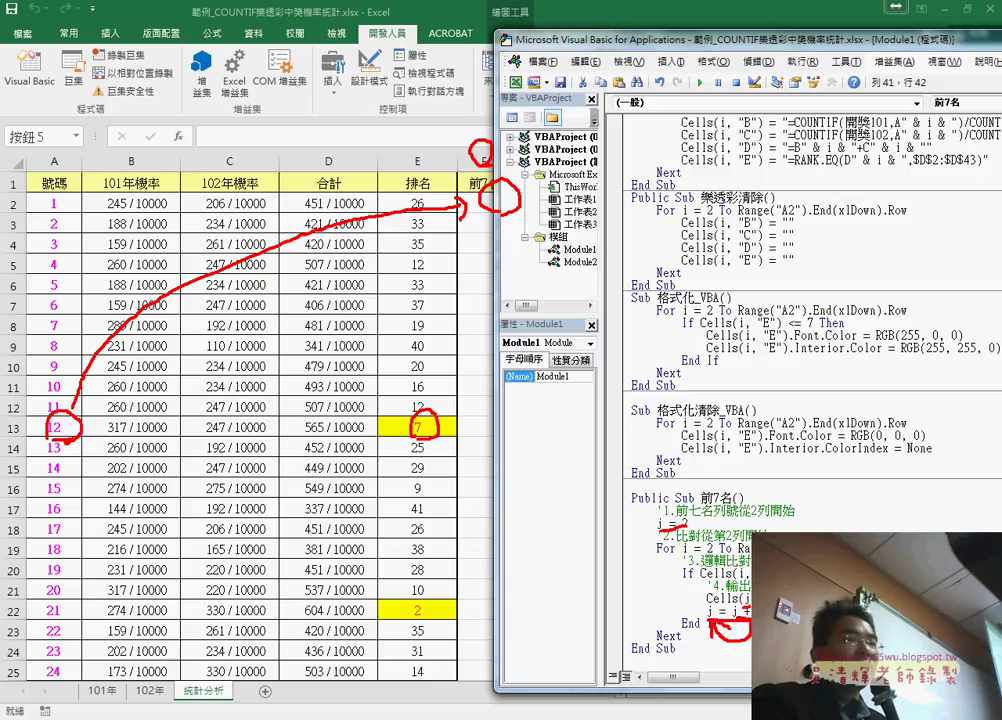
drag(716, 600, 715, 633)
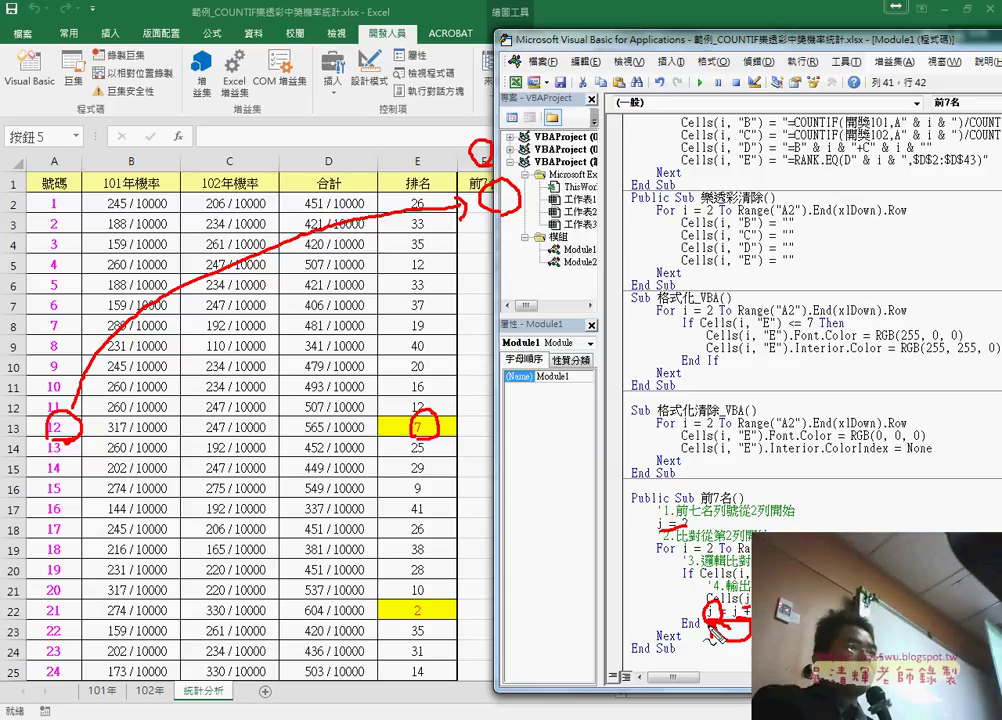
key(Escape)
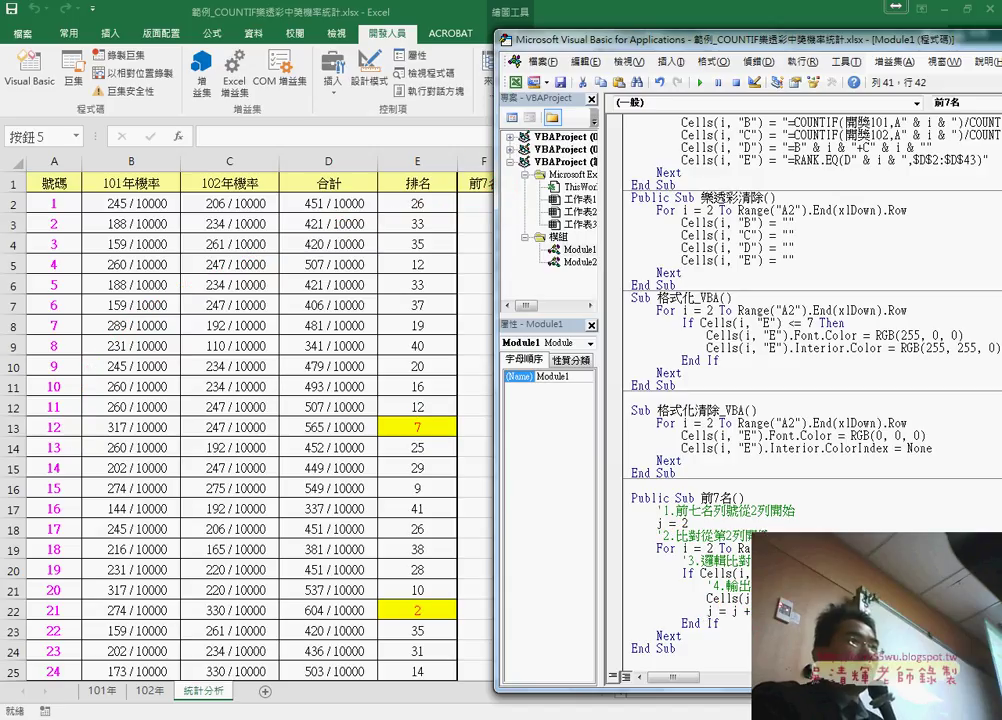
- Run the 前7名 macro once, then clear its results from F2:F8
drag(522, 40, 562, 40)
key(F5)
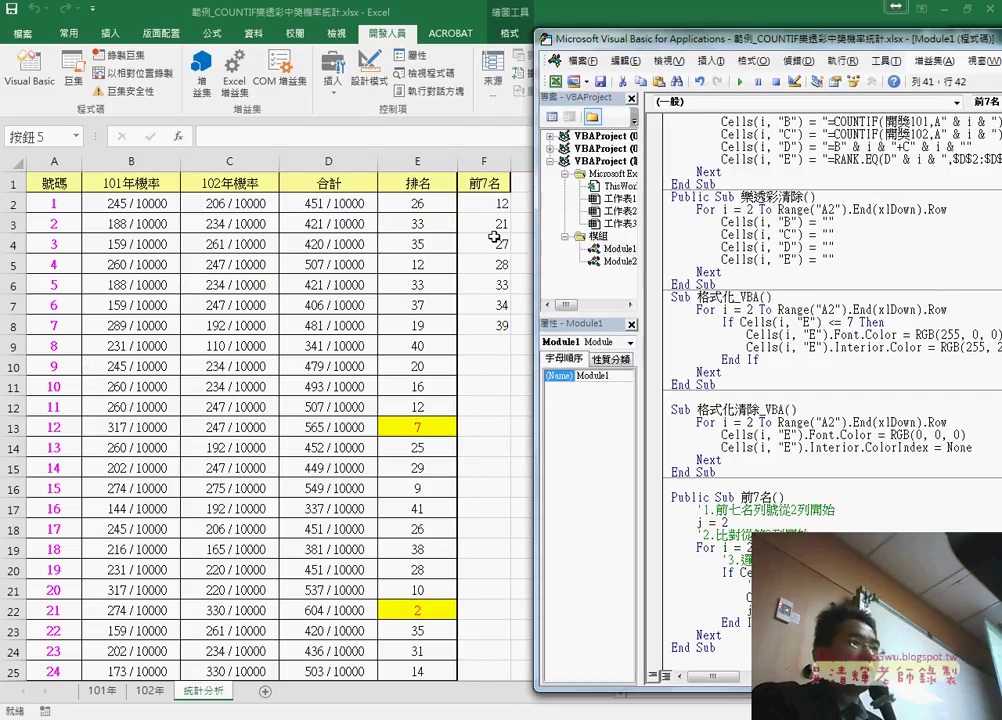
drag(484, 203, 512, 318)
key(Delete)
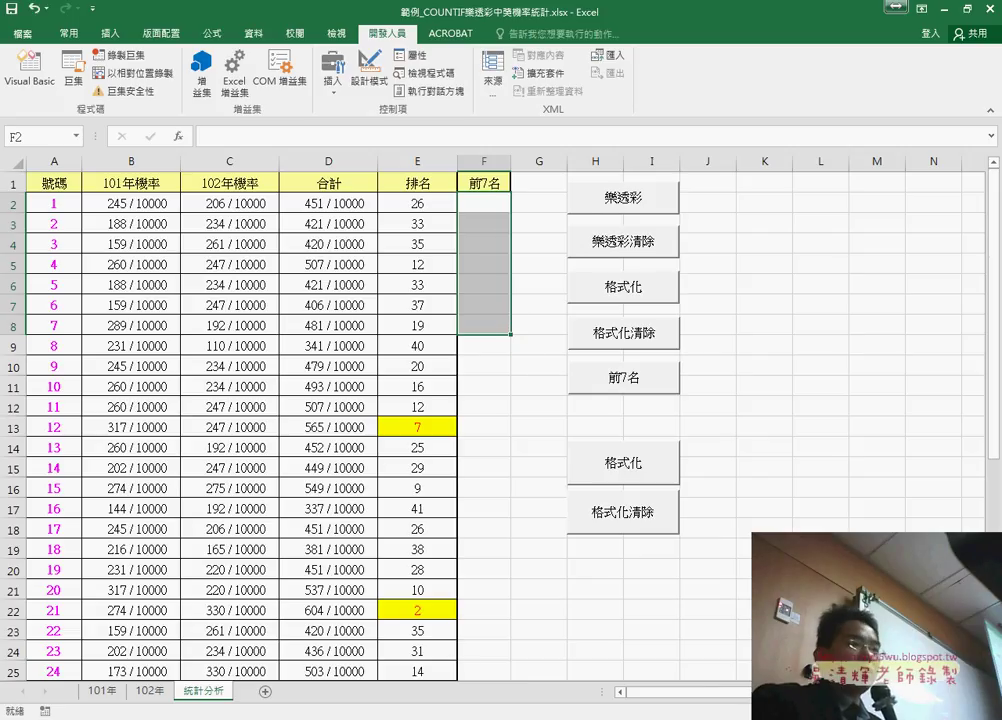
- Set a breakpoint on the Cells(j,"F") output line and run the macro until it pauses there
click(640, 655)
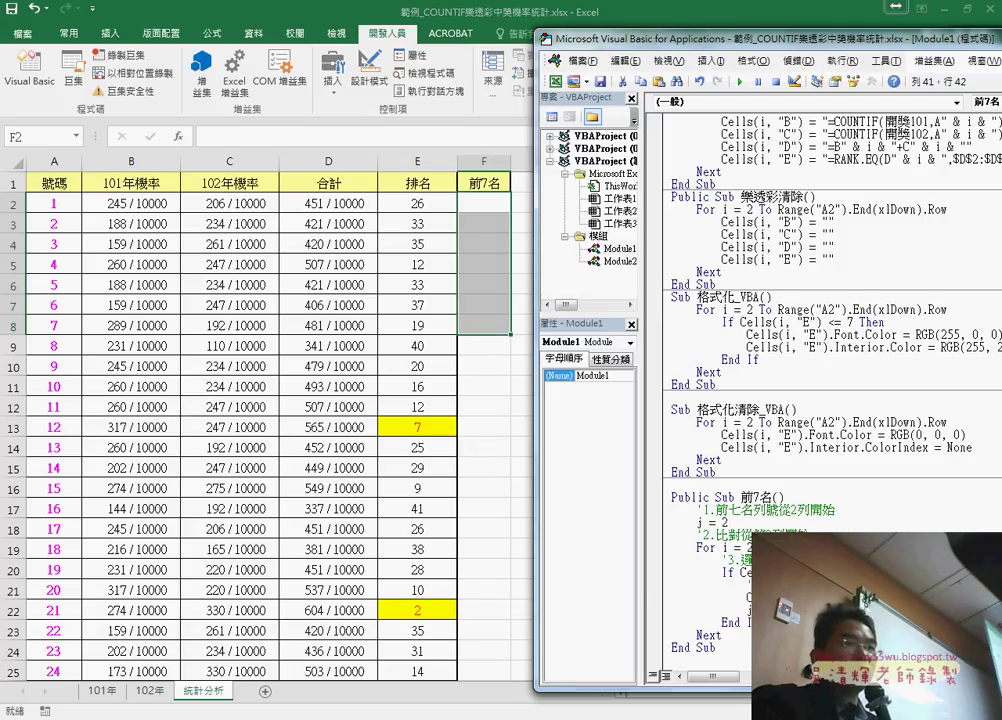
click(655, 598)
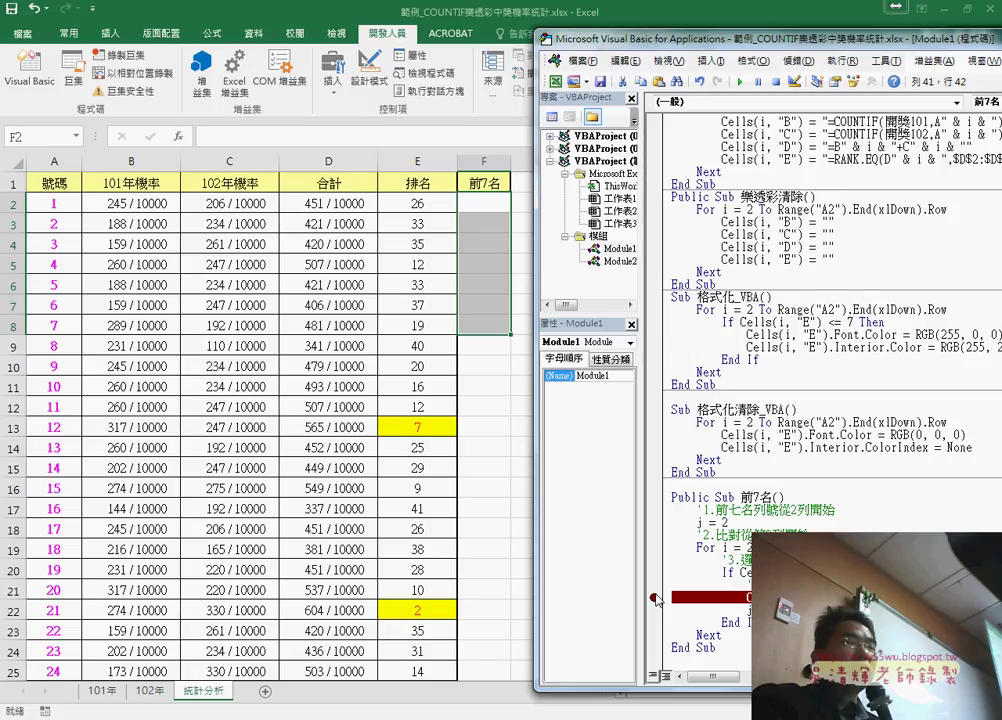
click(739, 81)
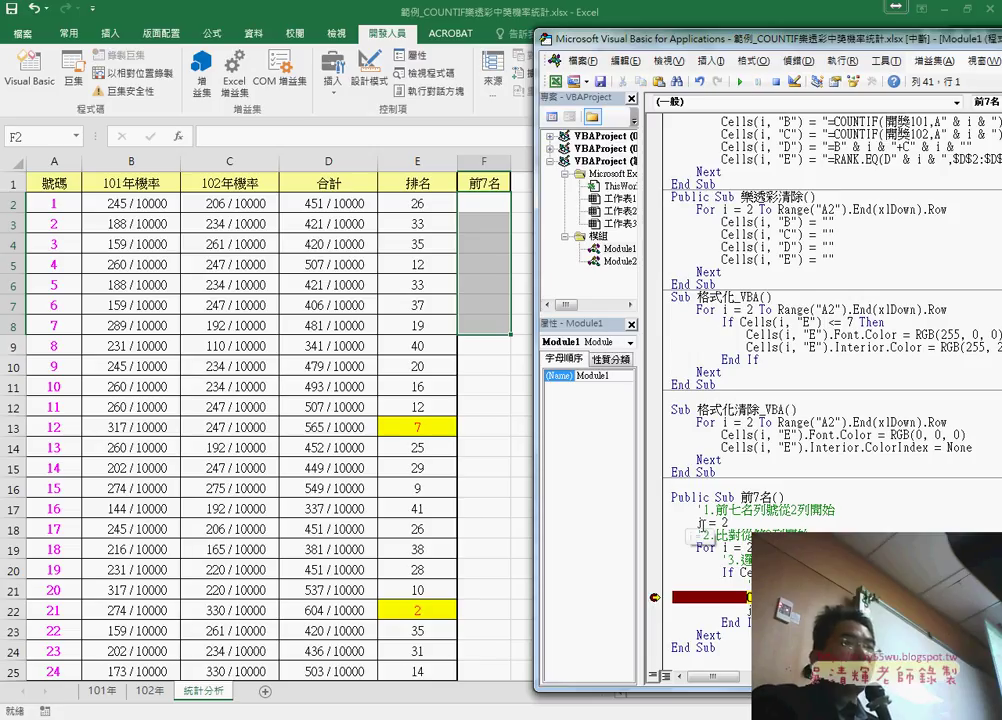
mouse_move(702, 522)
mouse_move(750, 598)
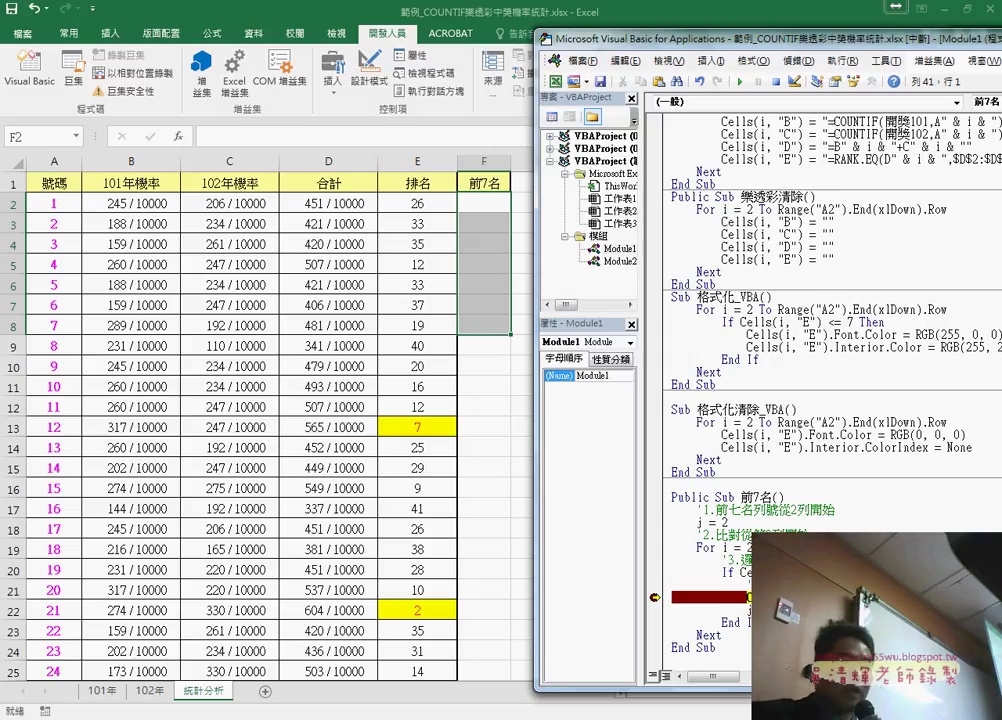
- Step with F8 so 12 lands in F2 and 21 in F3, then remove the breakpoint
key(F8)
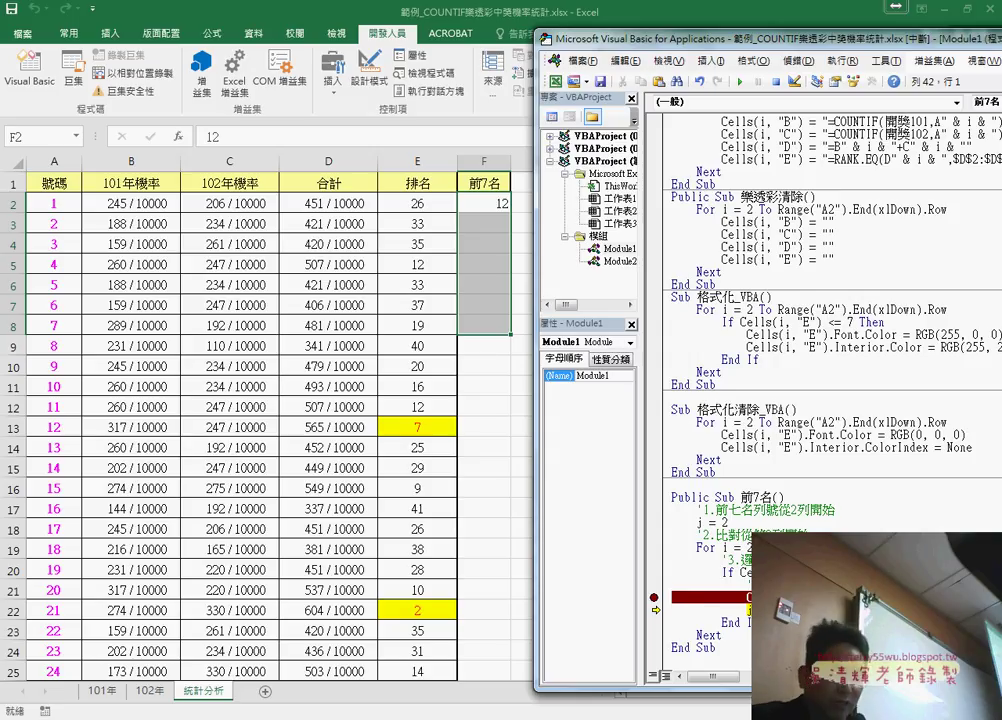
key(F8)
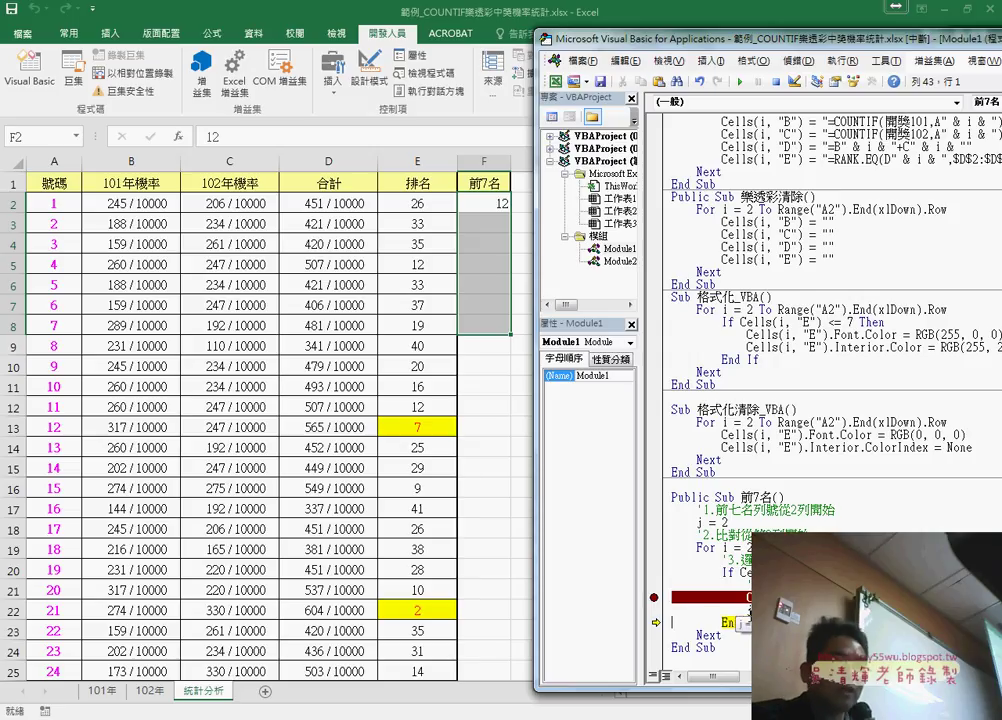
key(F8)
key(F8)
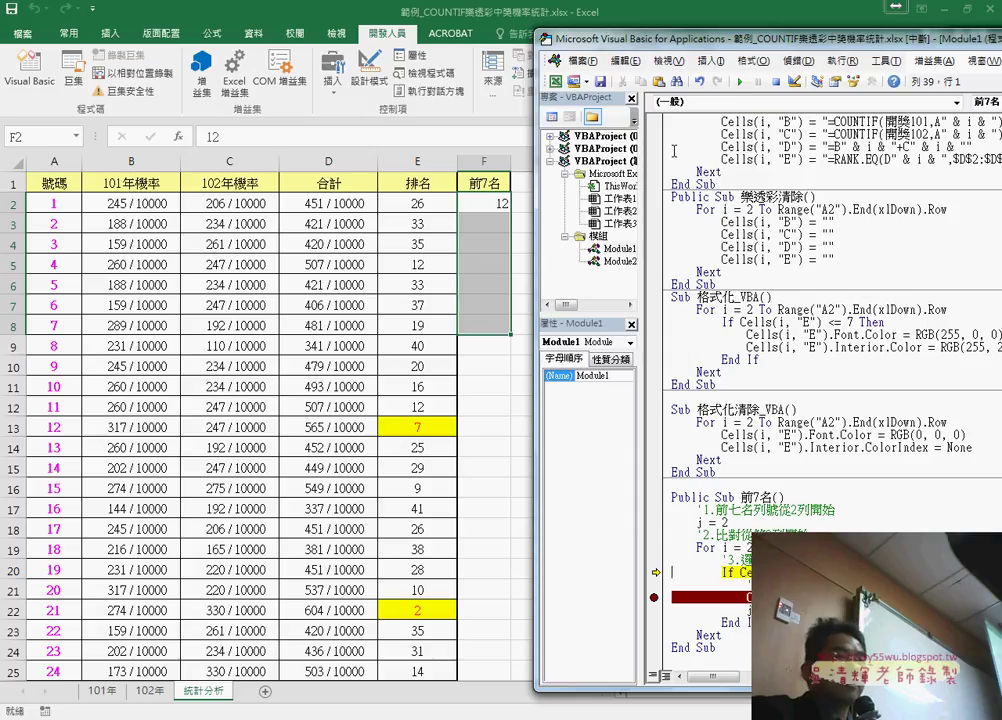
key(F8)
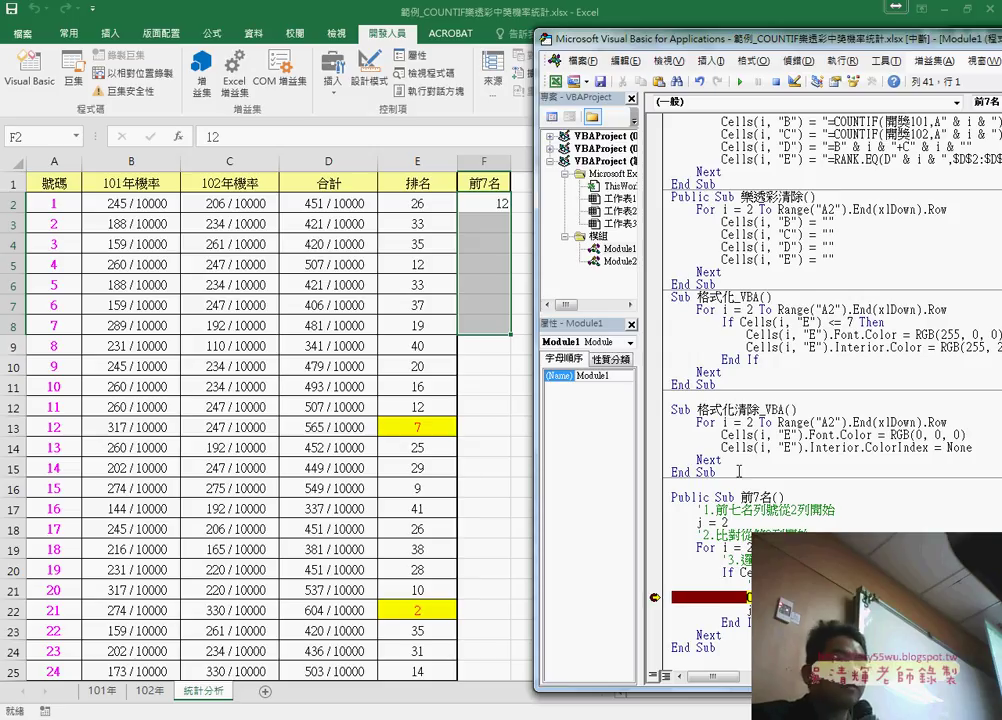
key(F8)
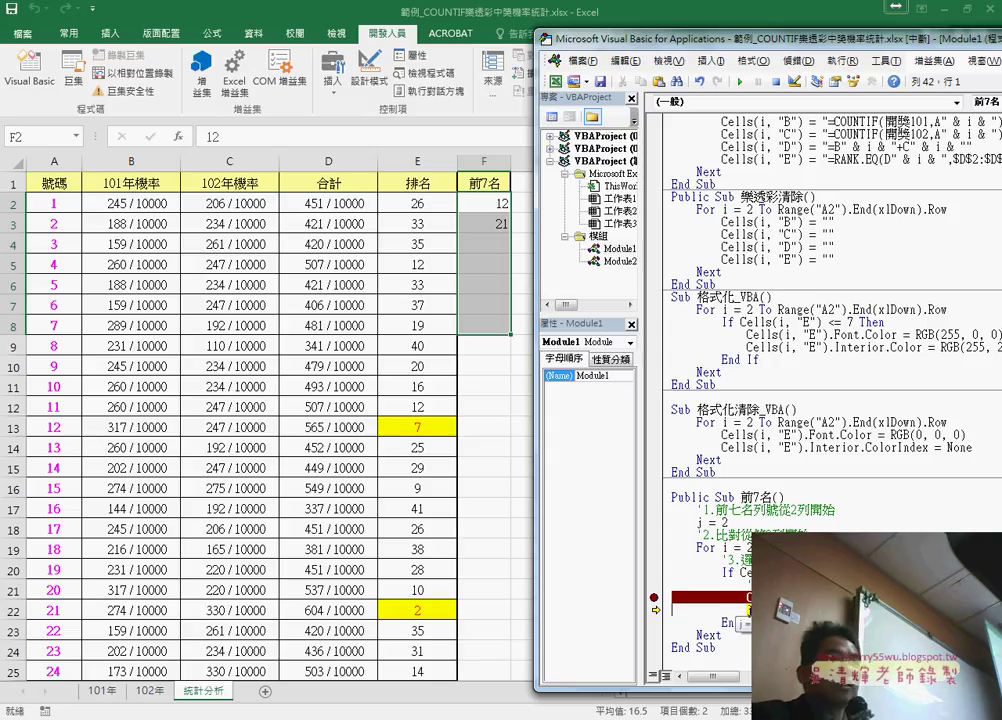
key(F8)
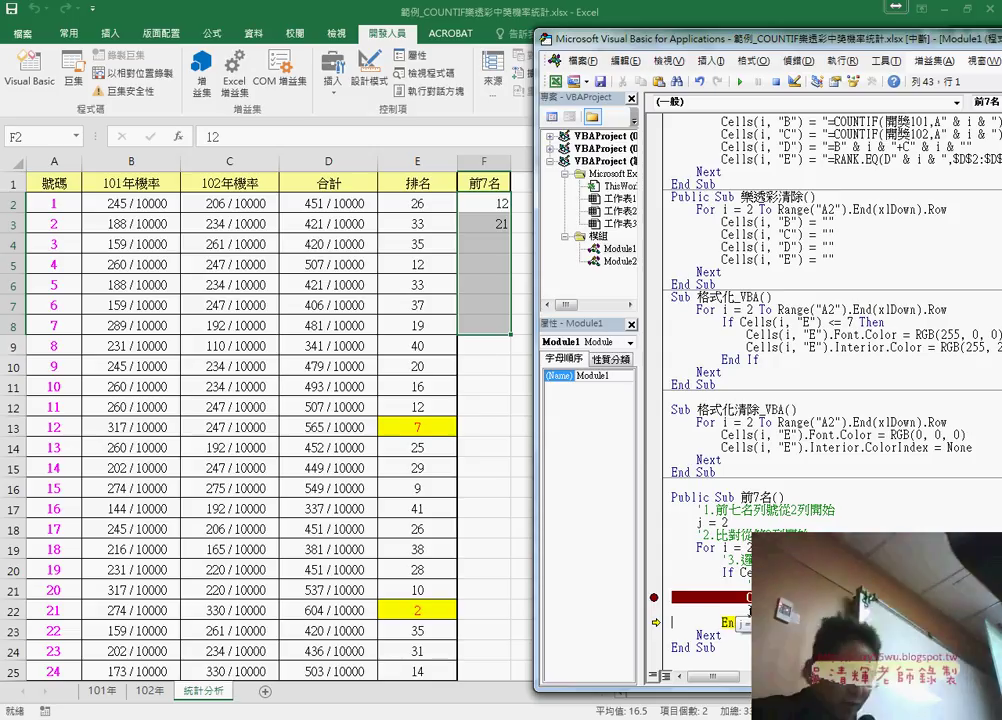
key(F8)
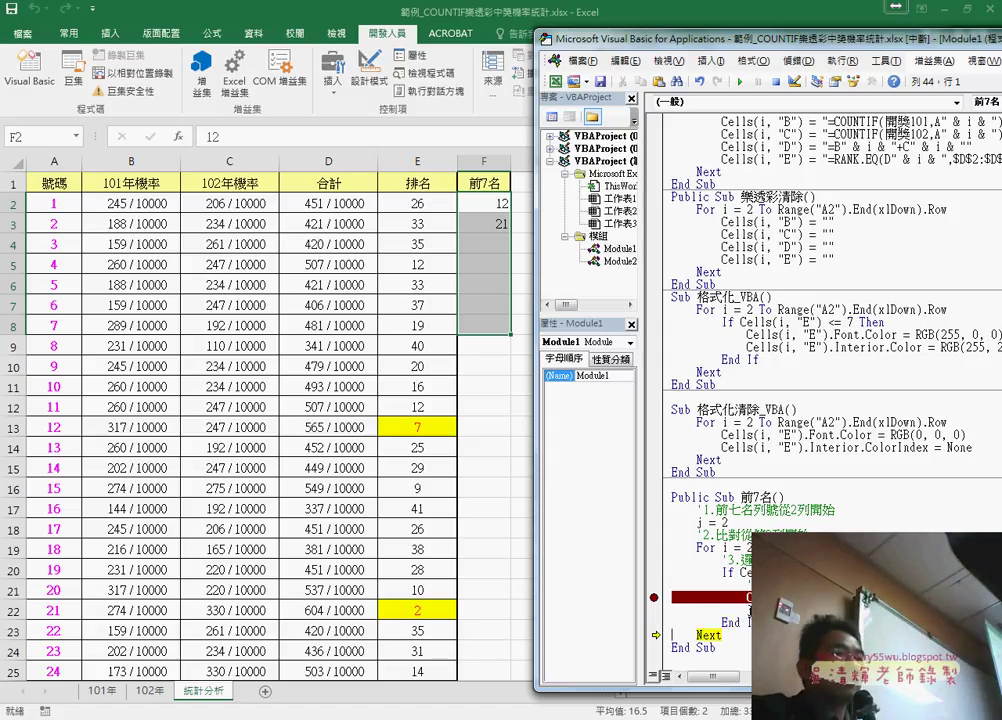
click(654, 597)
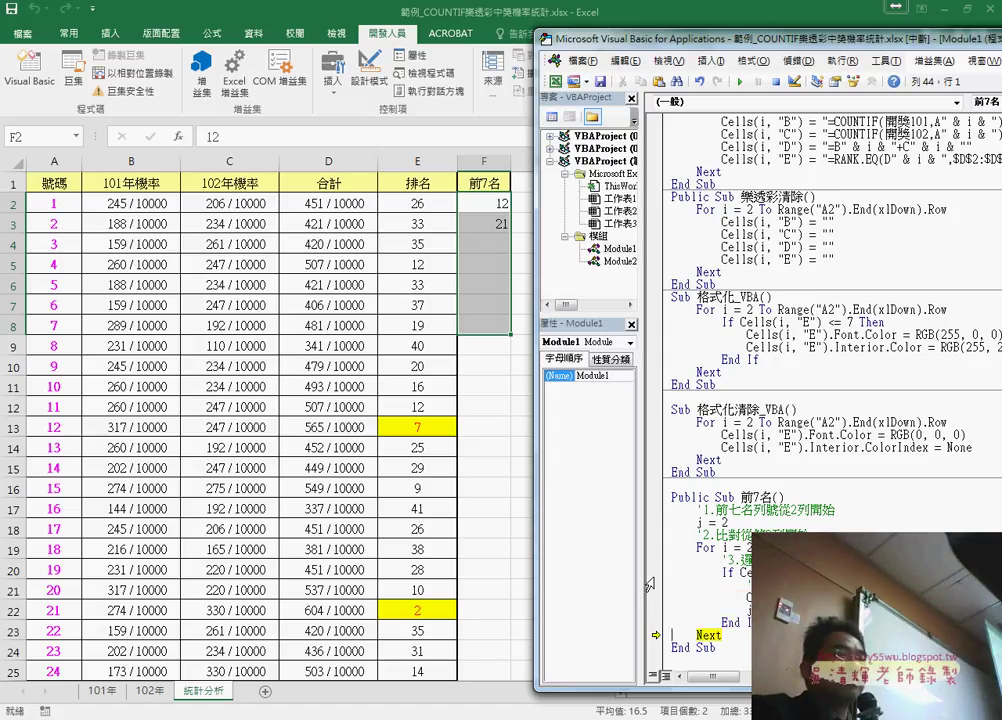
- Resume the macro to finish, then select F2:F8 showing 12, 21, 27, 28, 33, 34, 39
click(737, 83)
click(499, 217)
drag(499, 217, 501, 327)
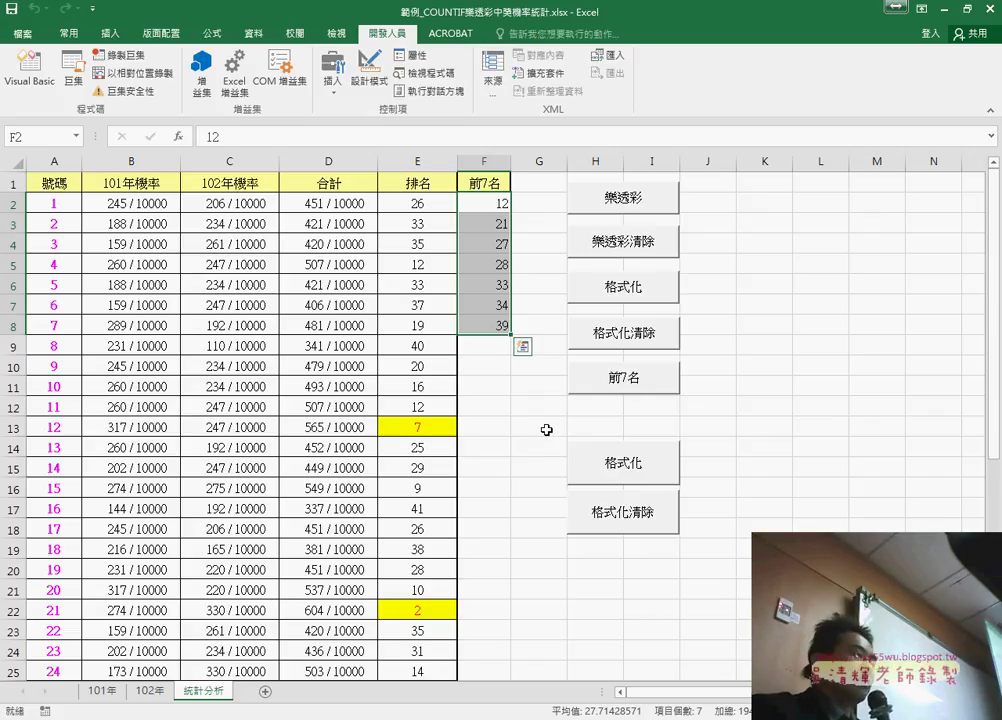
mouse_move(118, 719)
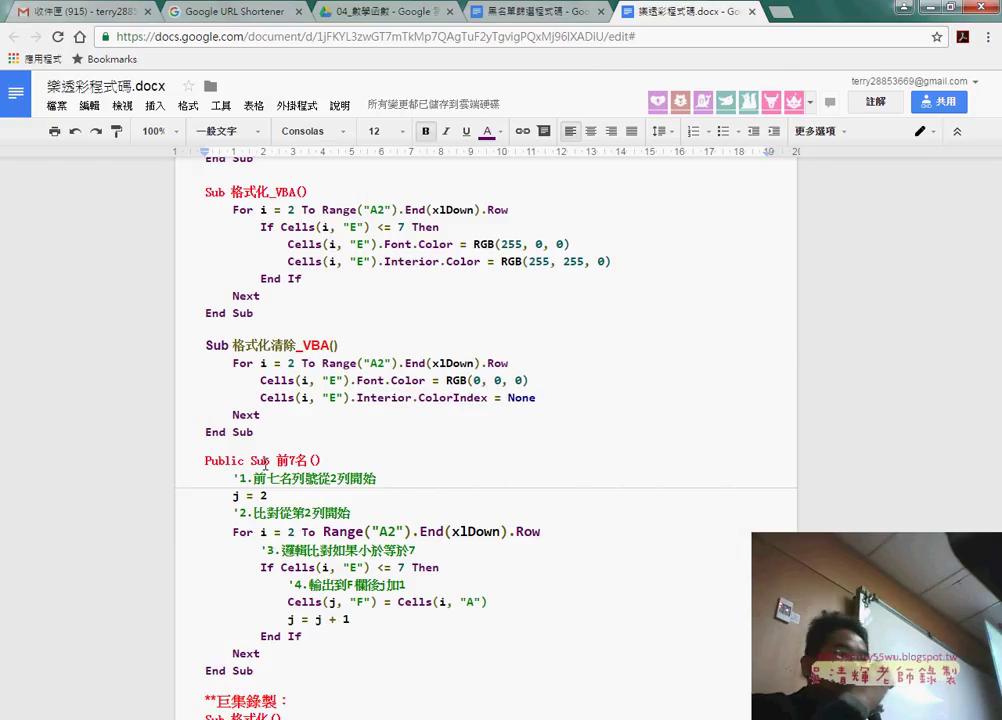
- In 樂透彩程式碼.docx, select and copy the 格式化_VBA macro code
click(130, 650)
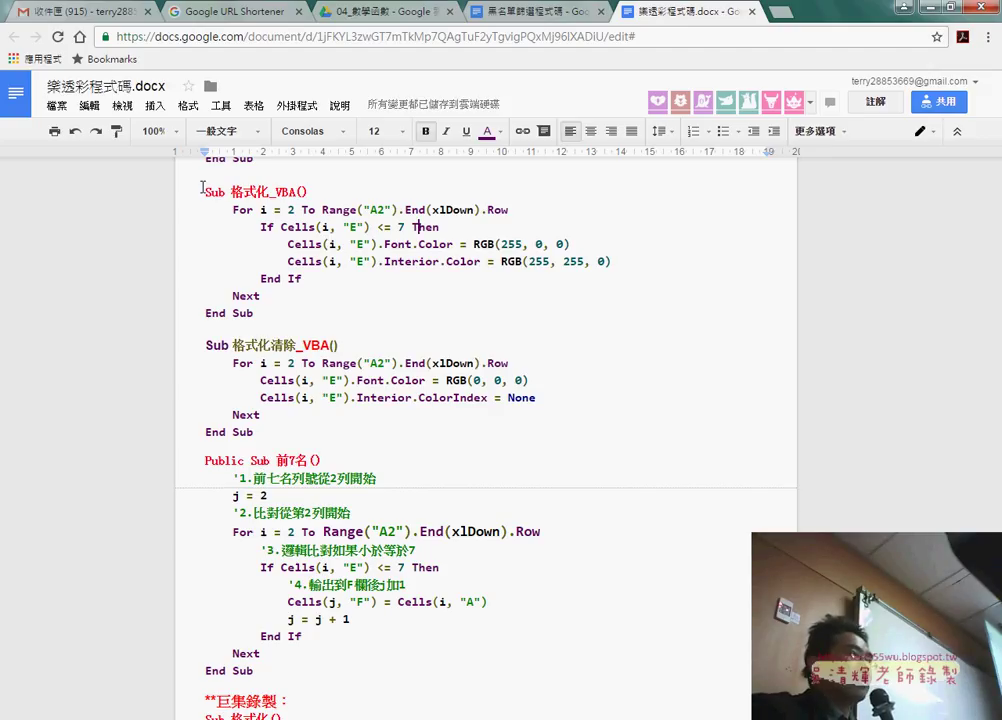
drag(204, 191, 291, 310)
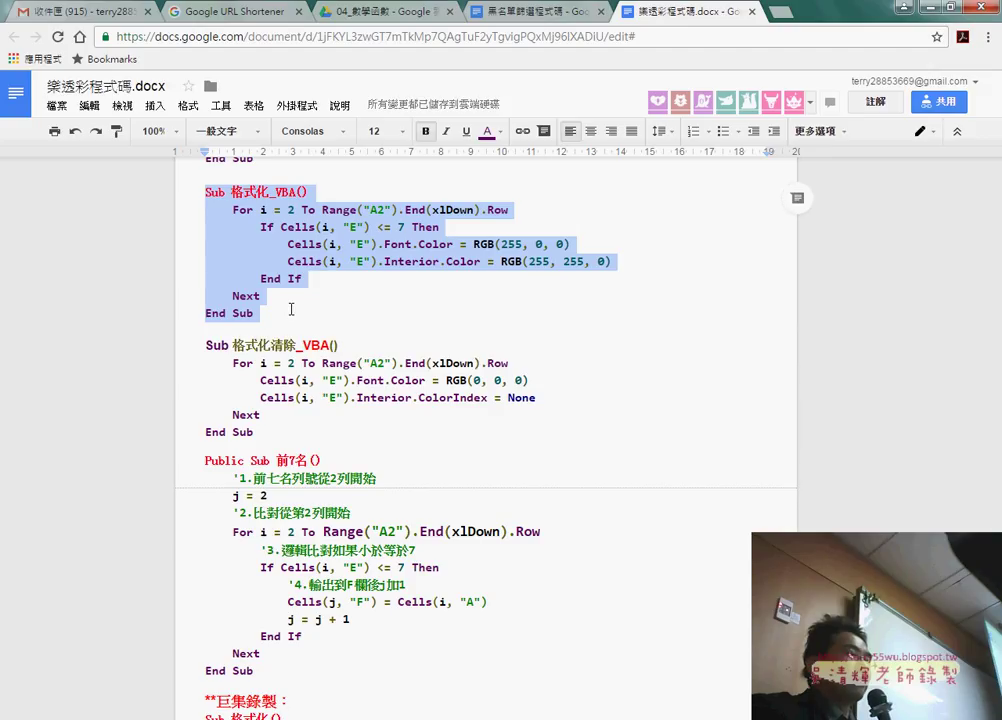
key(ctrl+c)
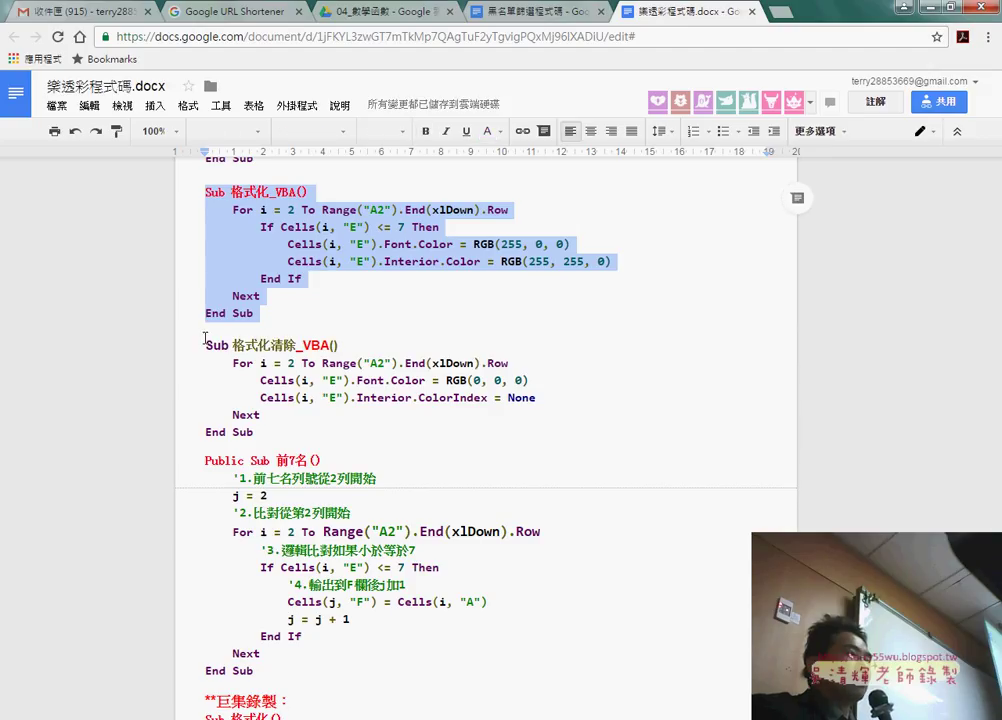
- Highlight the 格式化清除_VBA and 前7名 macros, then bold the j = 2 line
drag(204, 339, 256, 432)
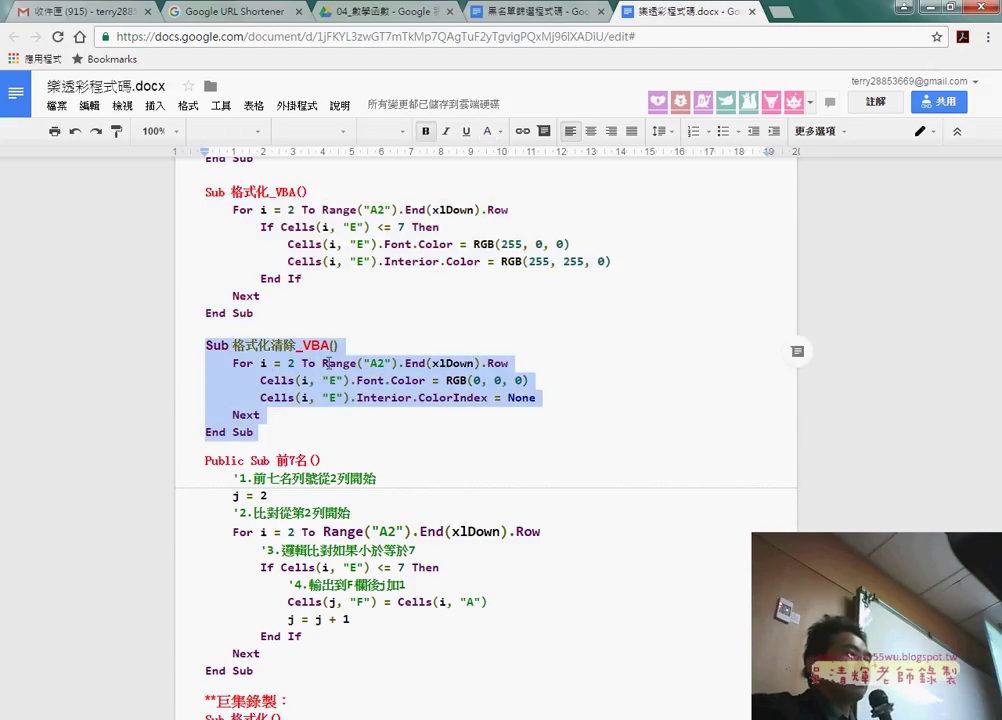
scroll(324, 370, down, 2)
drag(207, 387, 304, 590)
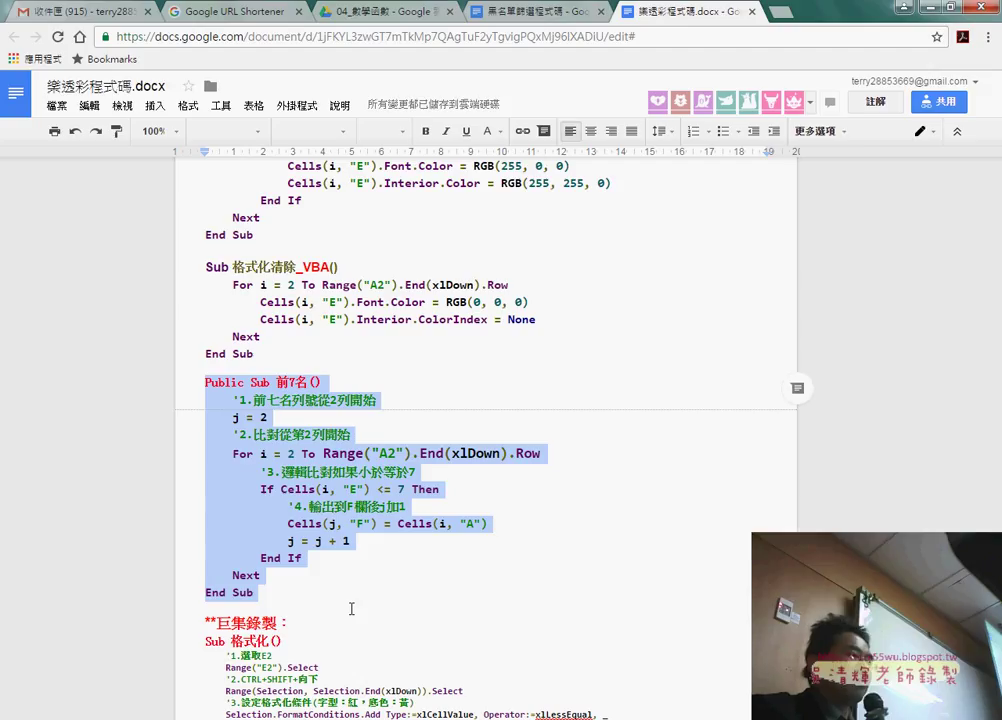
click(262, 417)
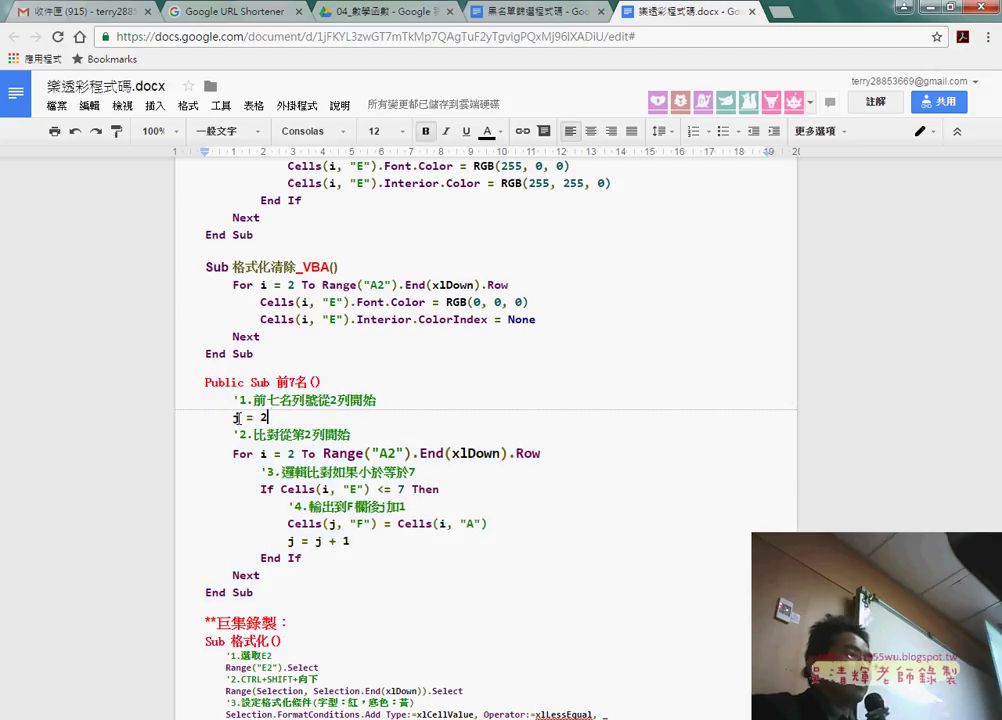
drag(233, 417, 270, 417)
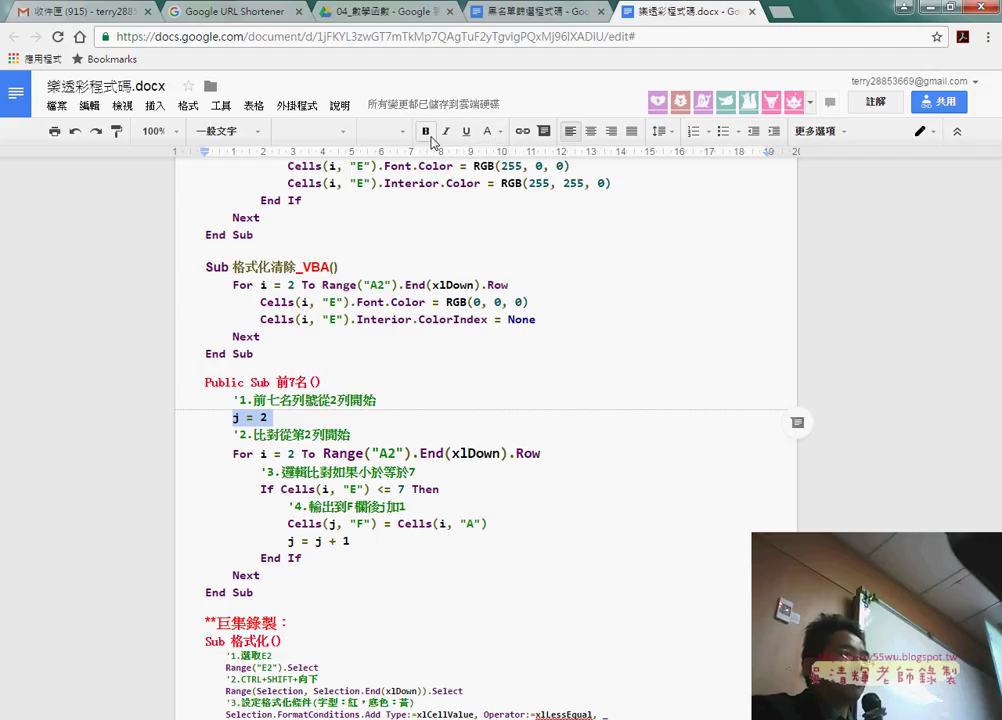
key(ctrl+b)
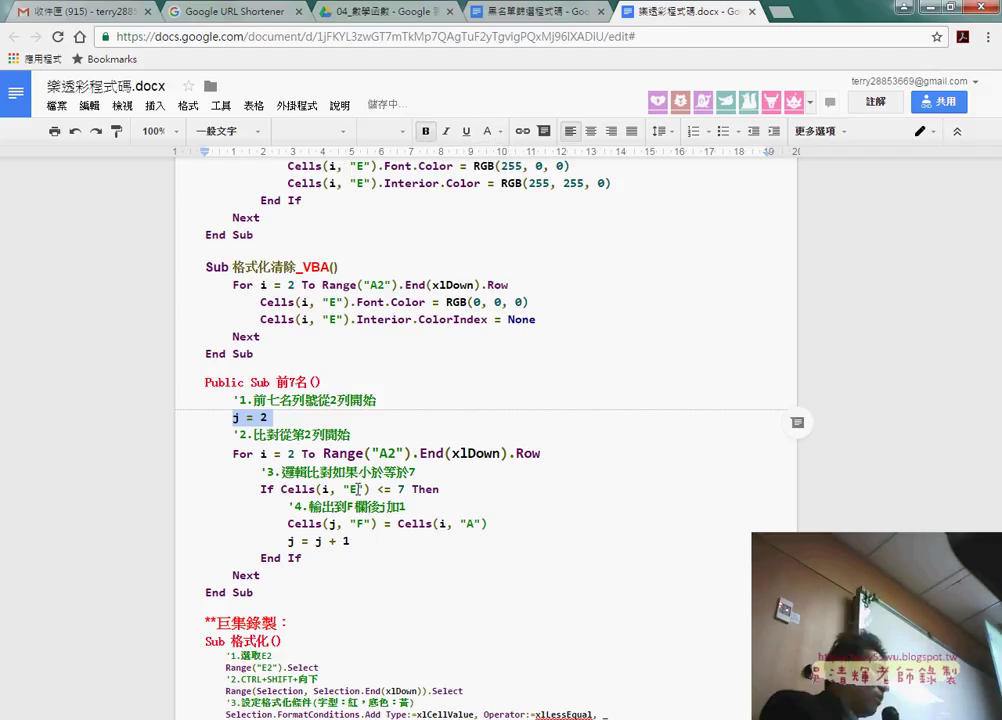